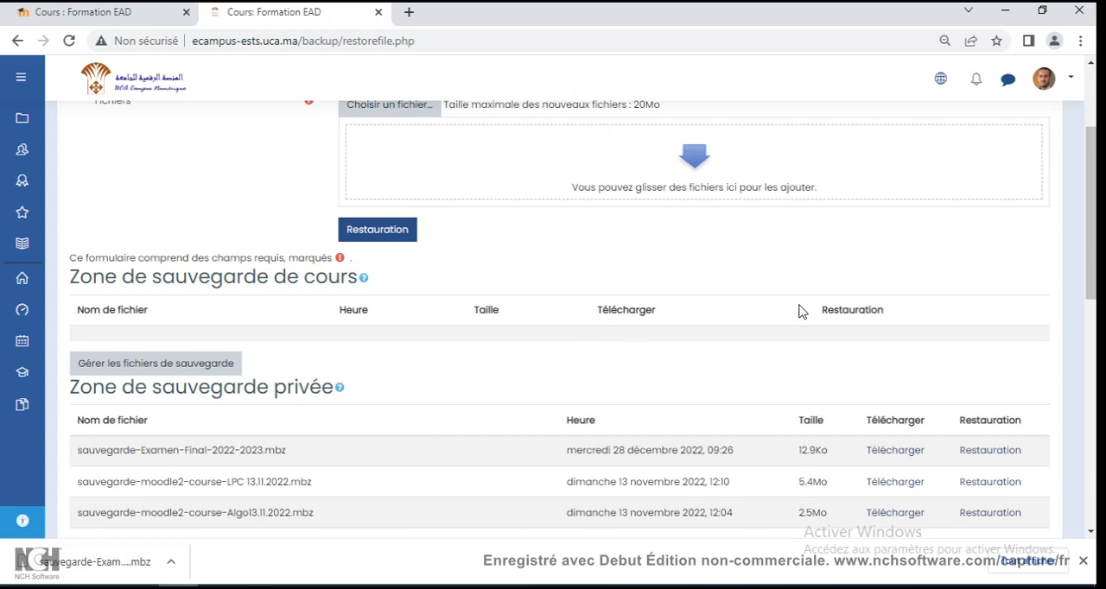
Return from the restore page to the Formation EAD course page on the ecampus site and look over its content.
scroll(799, 311, up, 2)
scroll(692, 346, down, 2)
scroll(580, 349, up, 2)
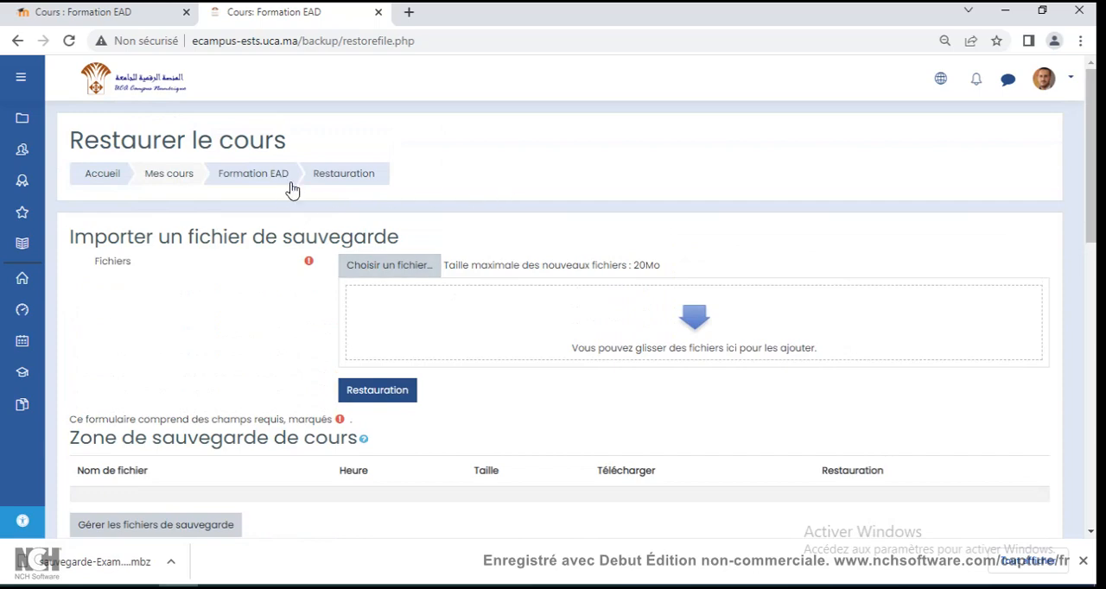
click(259, 177)
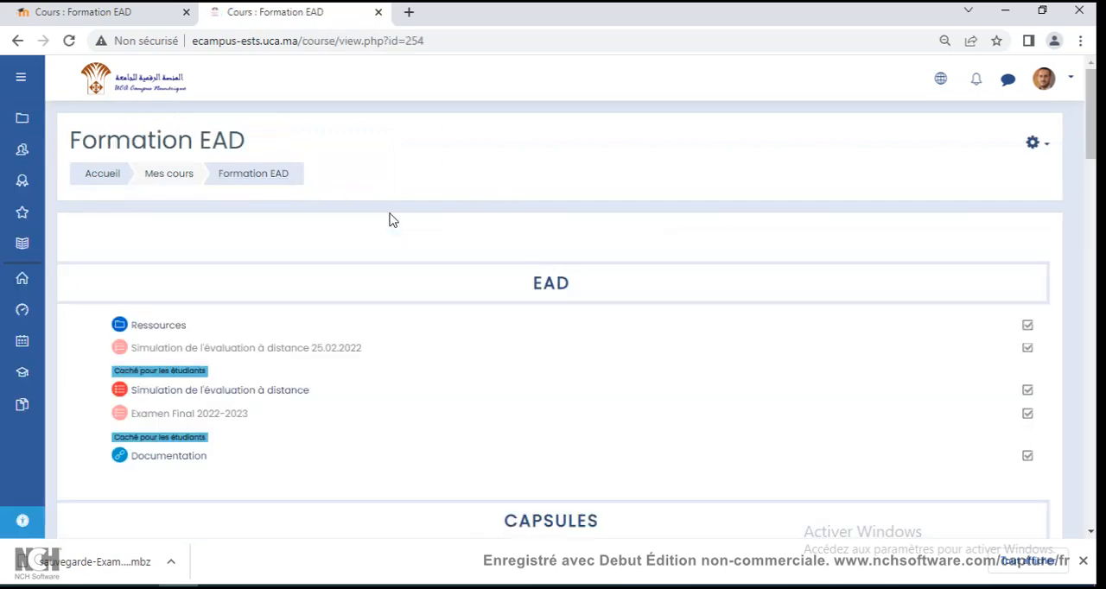
scroll(390, 214, down, 5)
scroll(390, 214, up, 5)
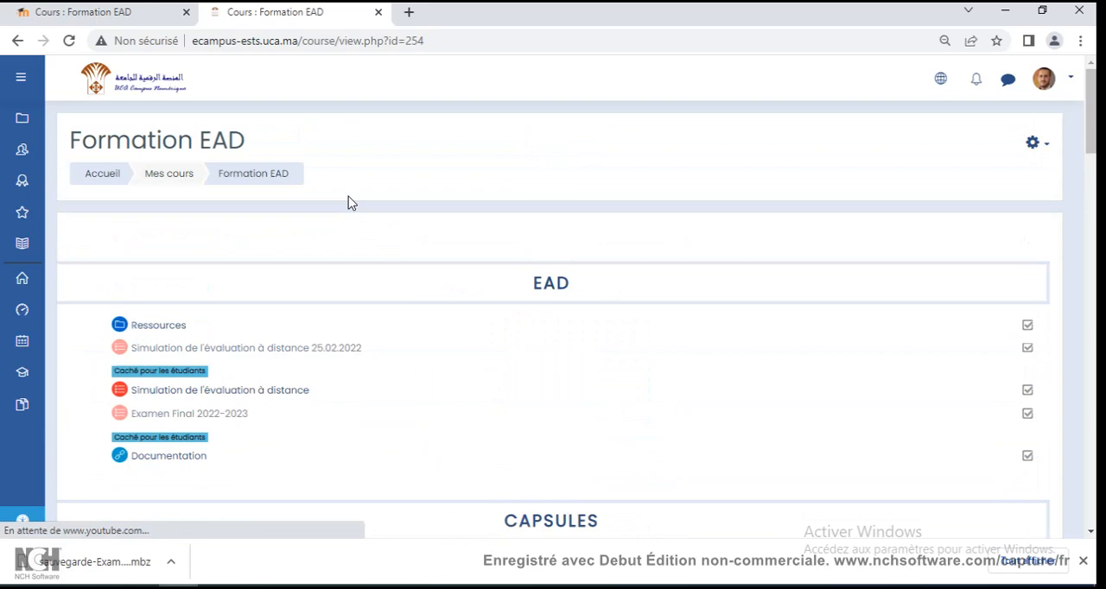
Switch to the local Moodle ESTS site, log out of the account and log in again.
click(132, 13)
click(1024, 76)
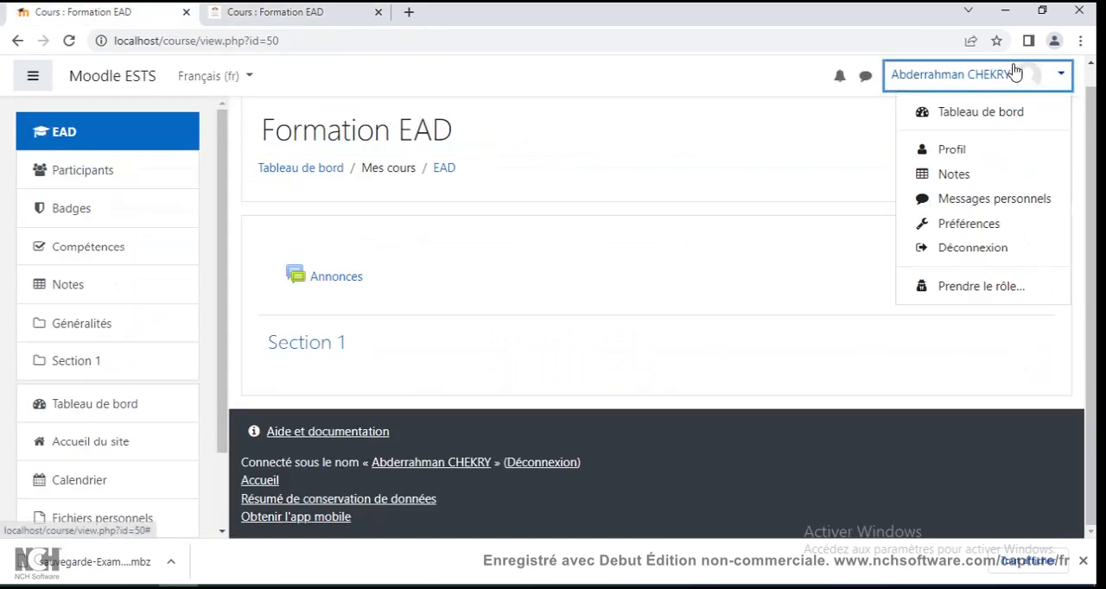
click(993, 248)
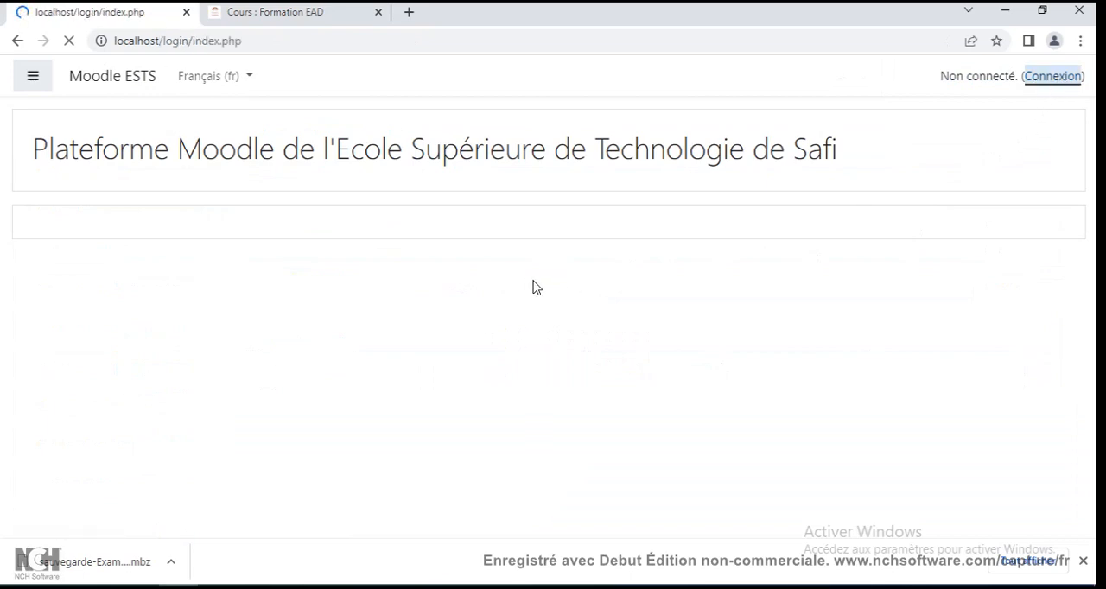
click(426, 364)
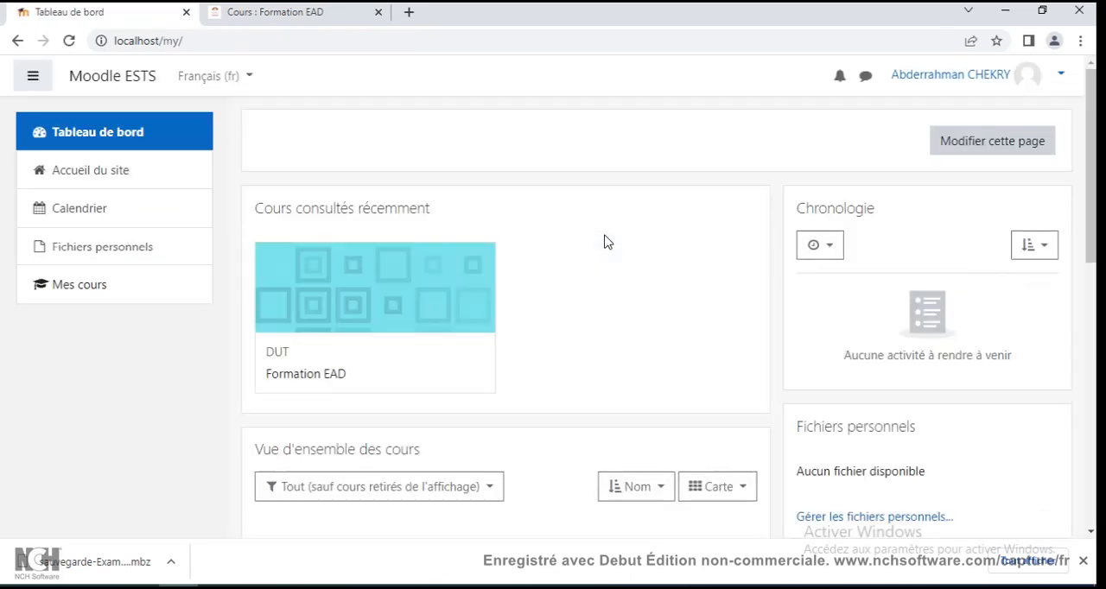
Open the Formation EAD course from the course overview on the dashboard.
scroll(605, 242, down, 4)
scroll(605, 242, down, 2)
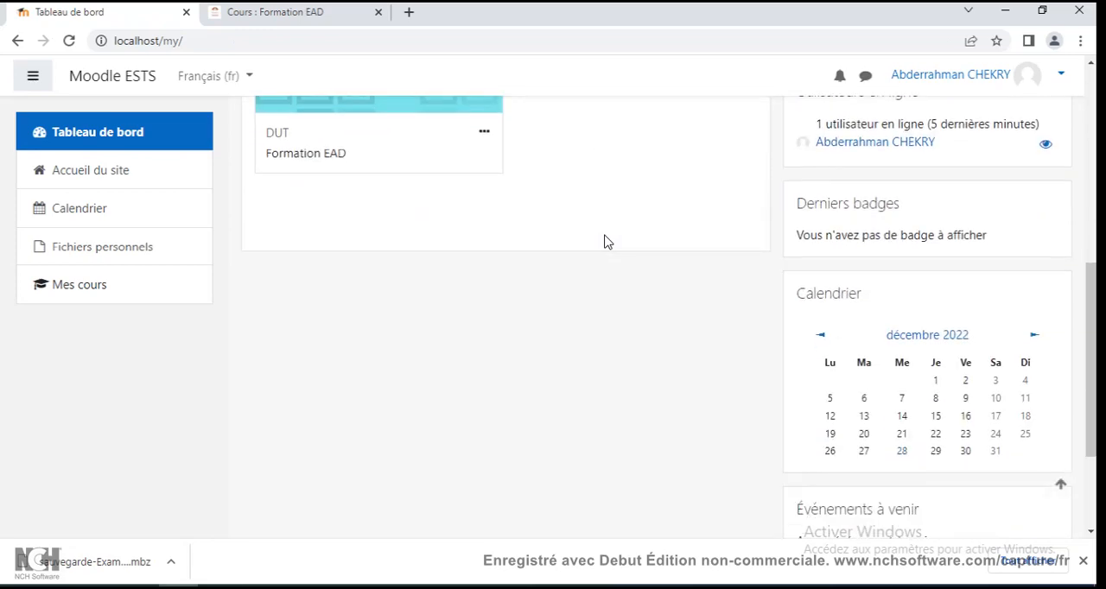
scroll(604, 242, up, 3)
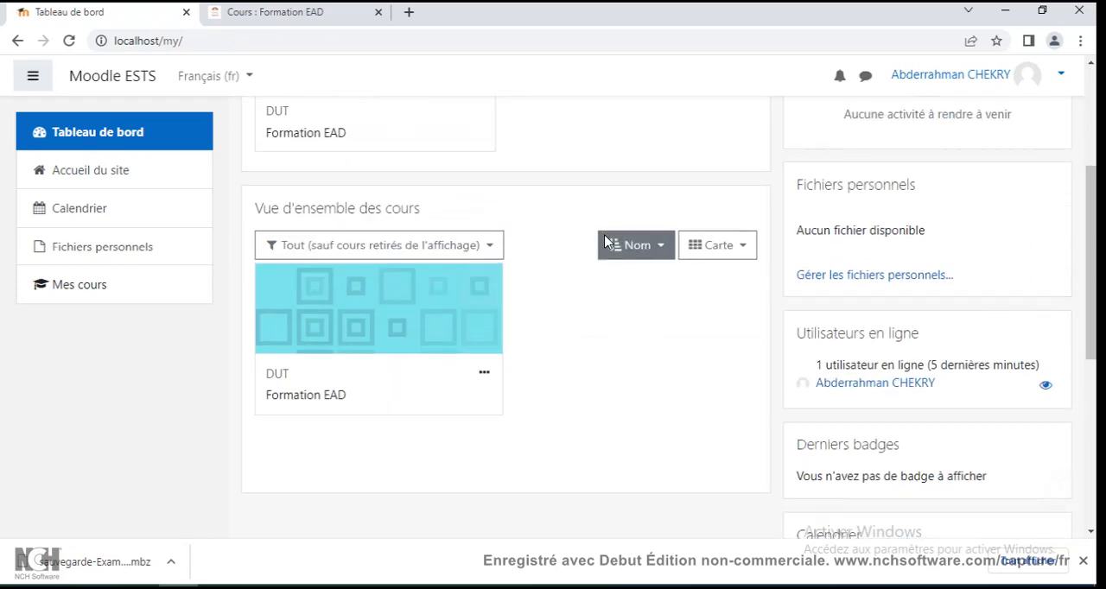
scroll(605, 242, up, 2)
scroll(605, 242, down, 2)
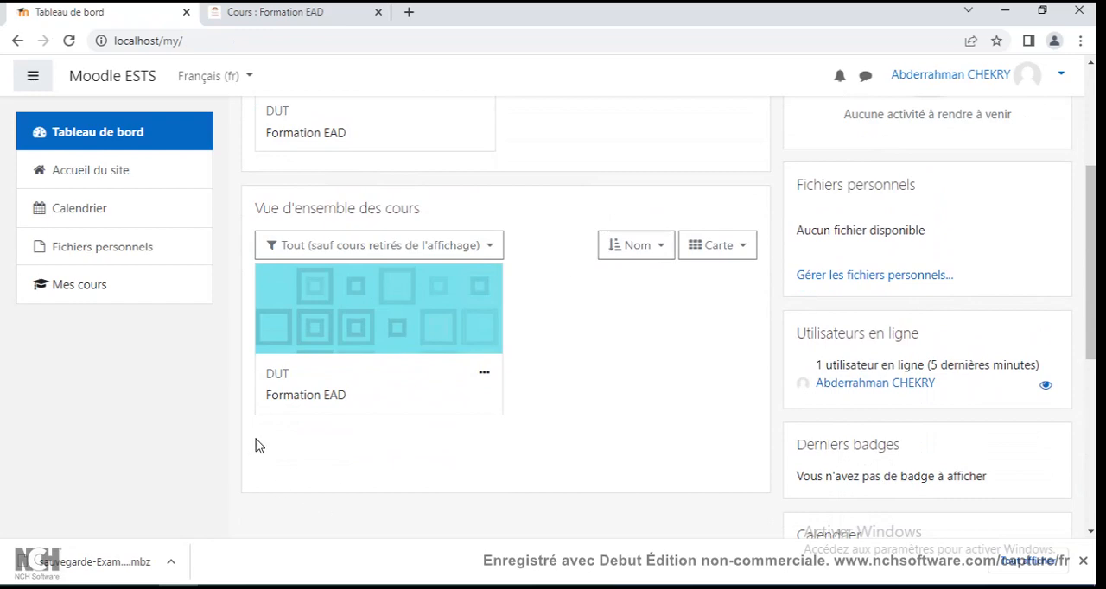
click(325, 402)
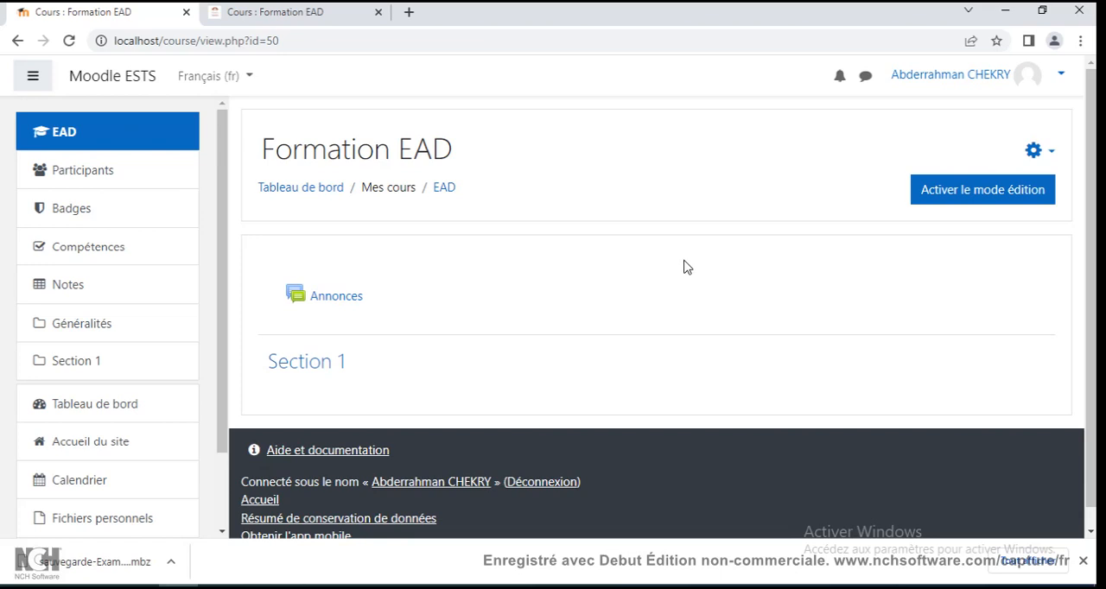
Upload sauvegarde-Examen-Final-2022-2023.mbz from the Downloads folder to the course's restore page and start its restoration.
click(1052, 153)
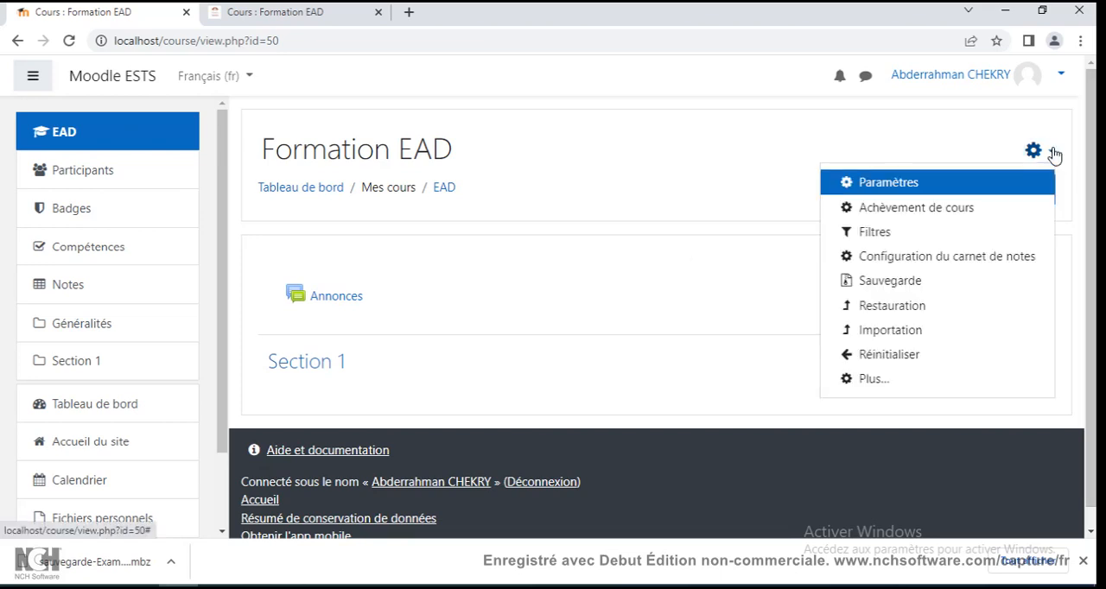
click(935, 314)
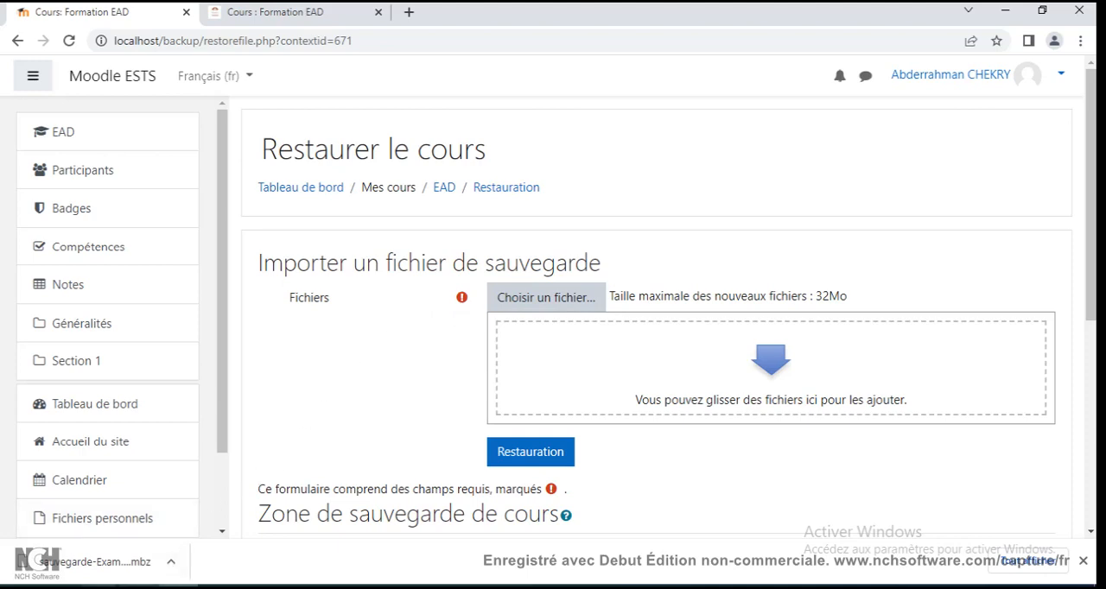
click(98, 588)
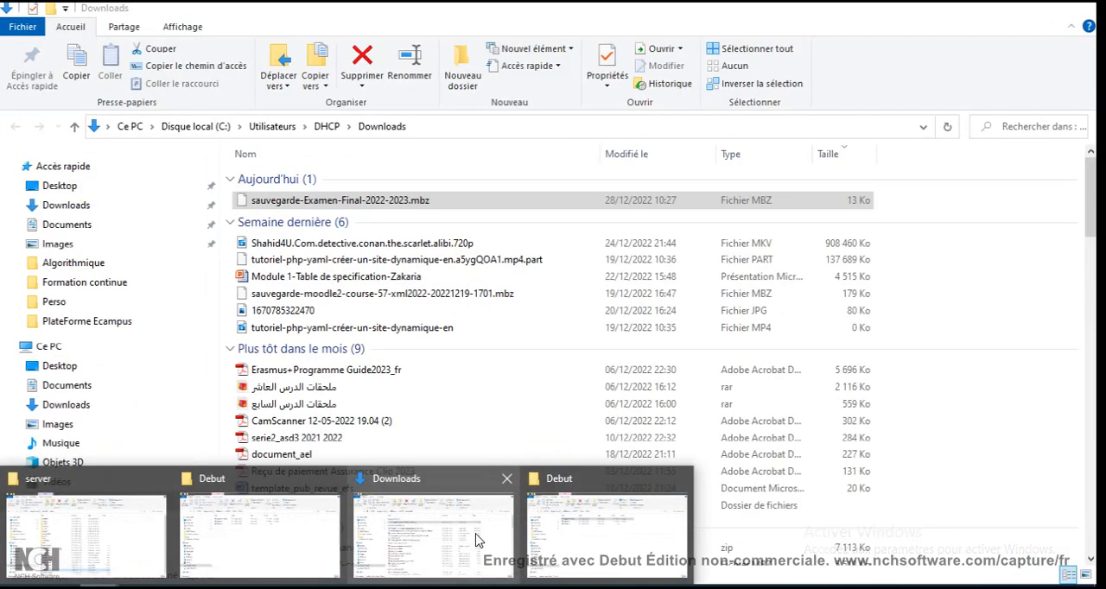
click(476, 540)
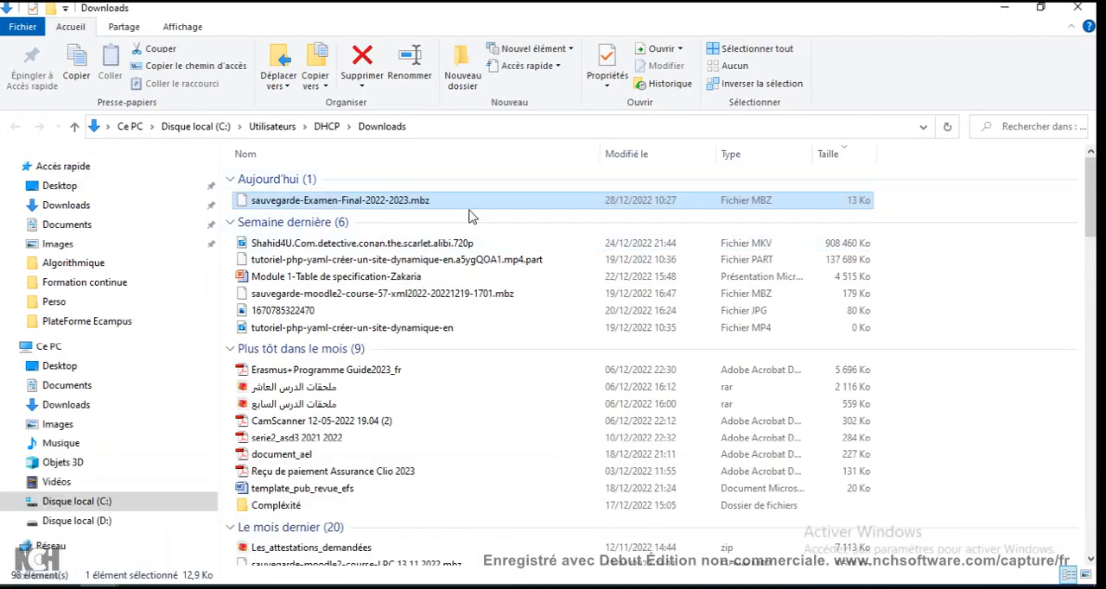
drag(464, 211, 726, 381)
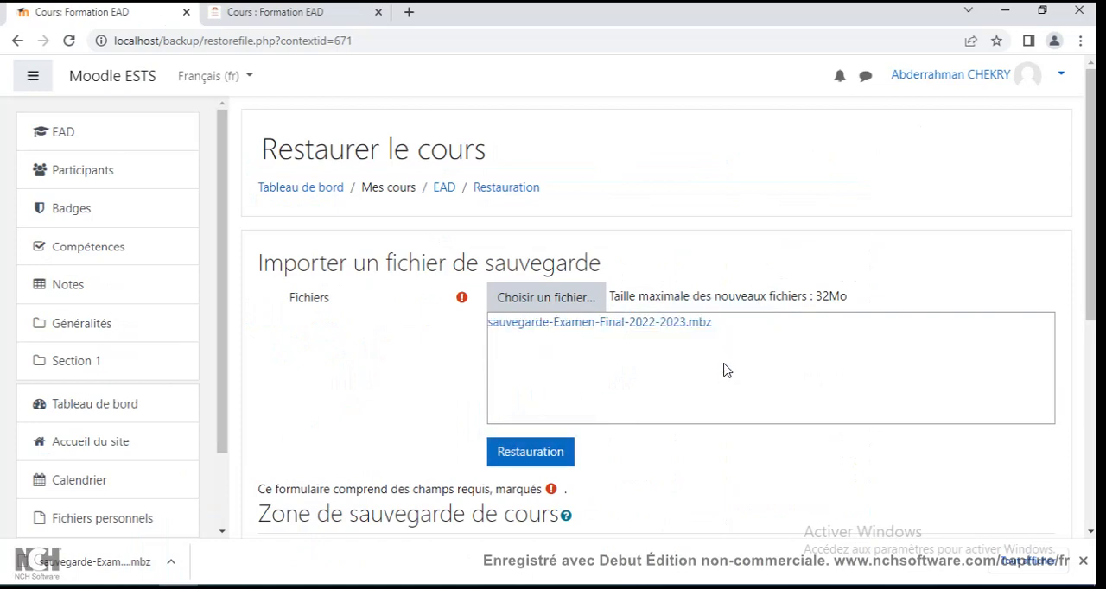
click(553, 458)
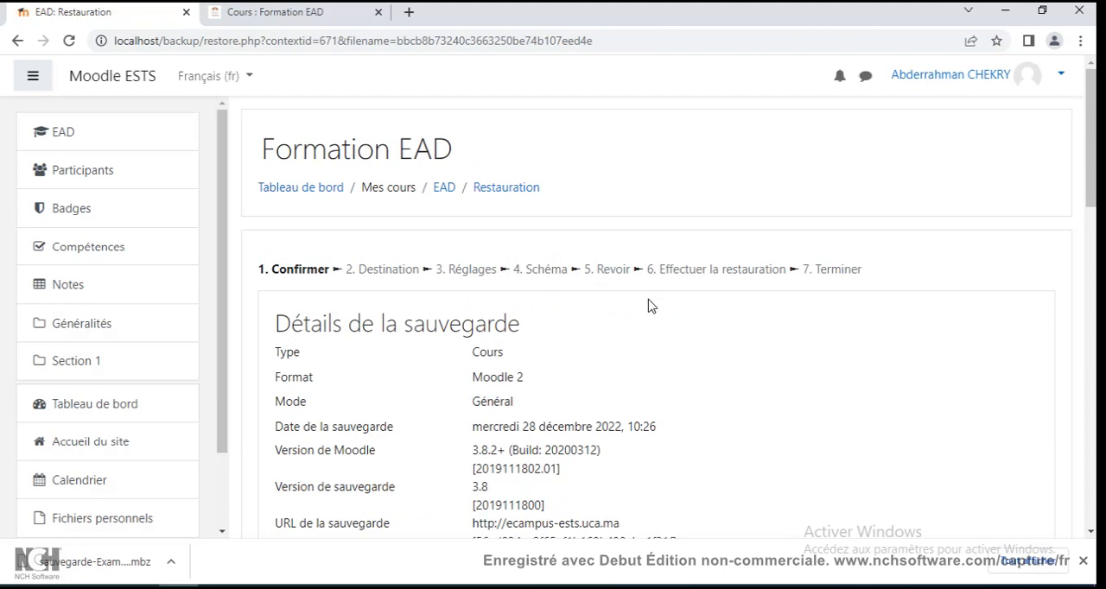
Examine the backup's details, the included settings such as activities and question bank, and the listed course activities.
scroll(651, 305, down, 4)
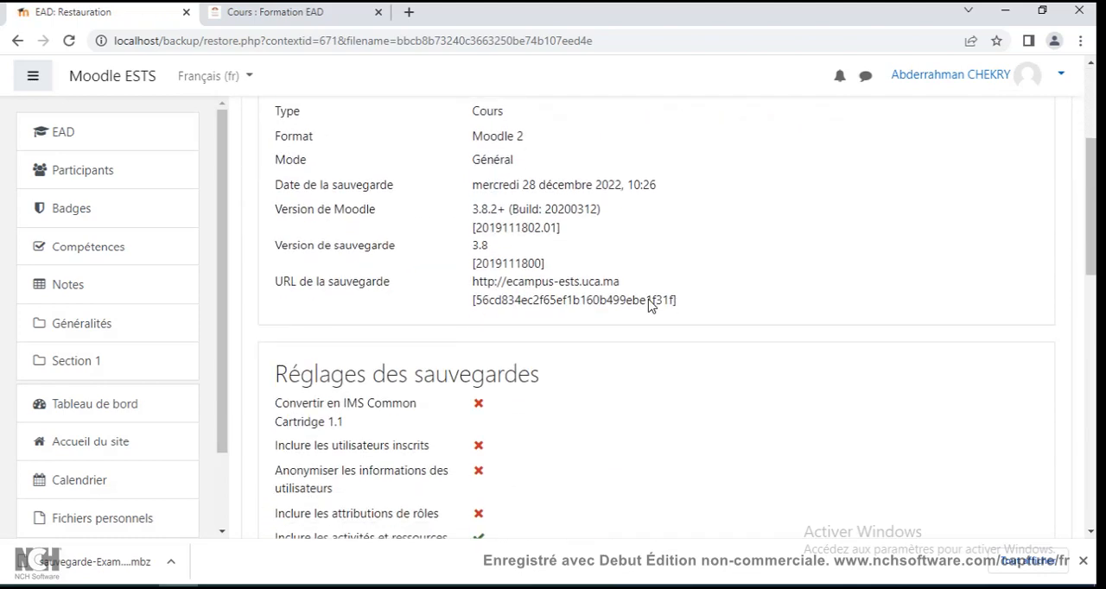
scroll(728, 264, down, 3)
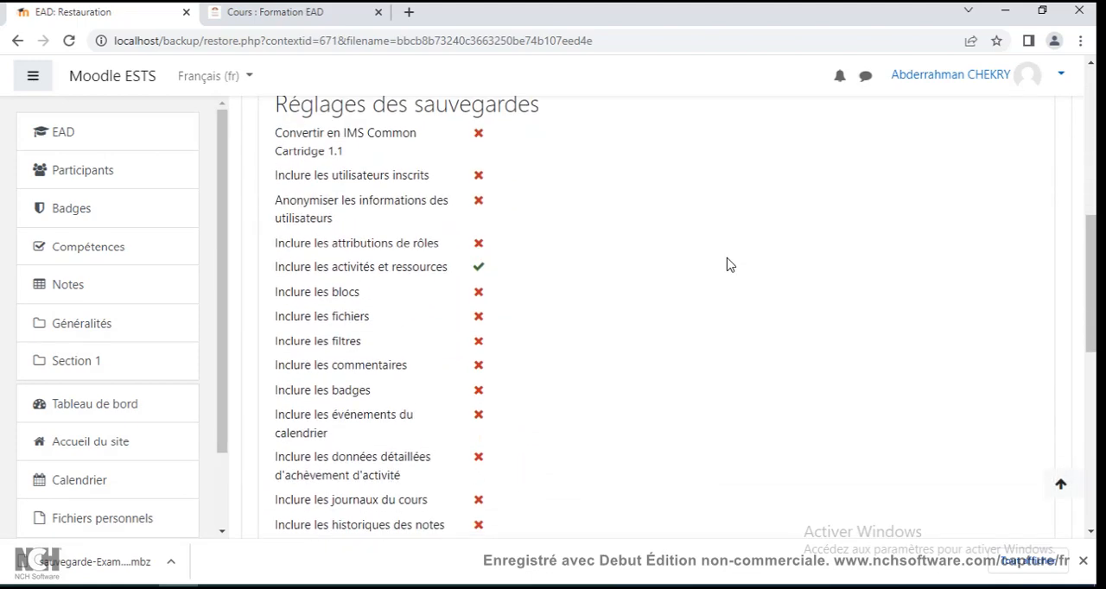
scroll(728, 265, down, 1)
drag(325, 216, 436, 220)
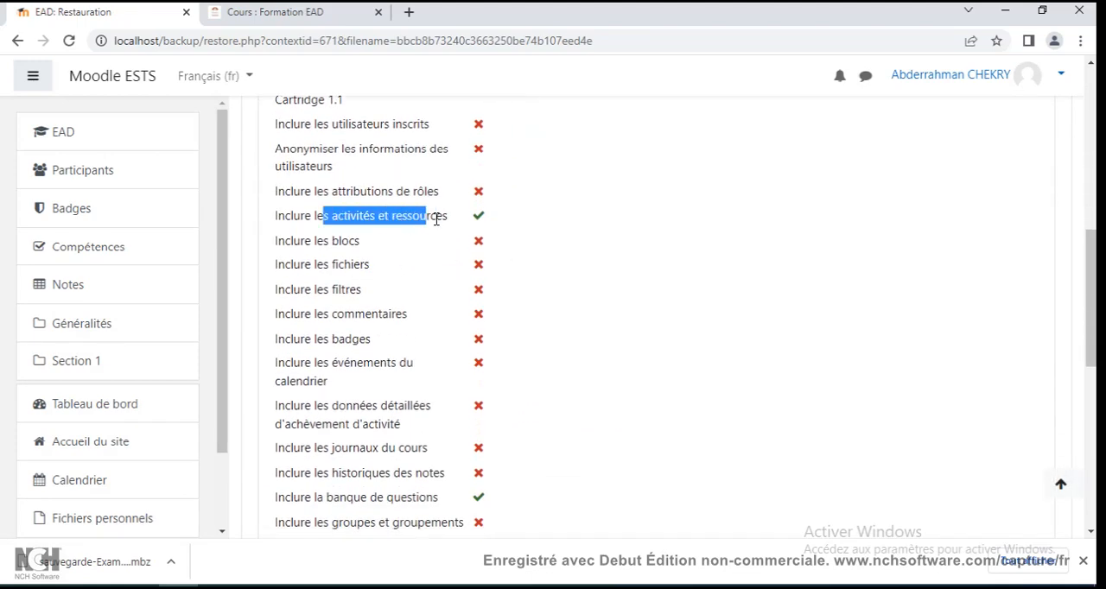
scroll(452, 222, down, 3)
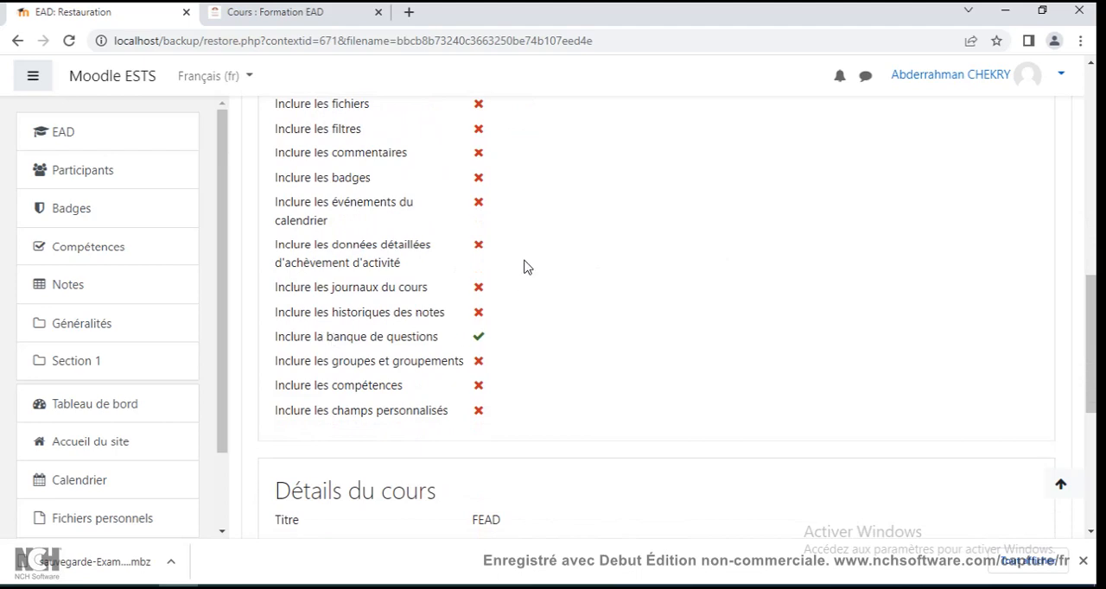
scroll(524, 267, down, 3)
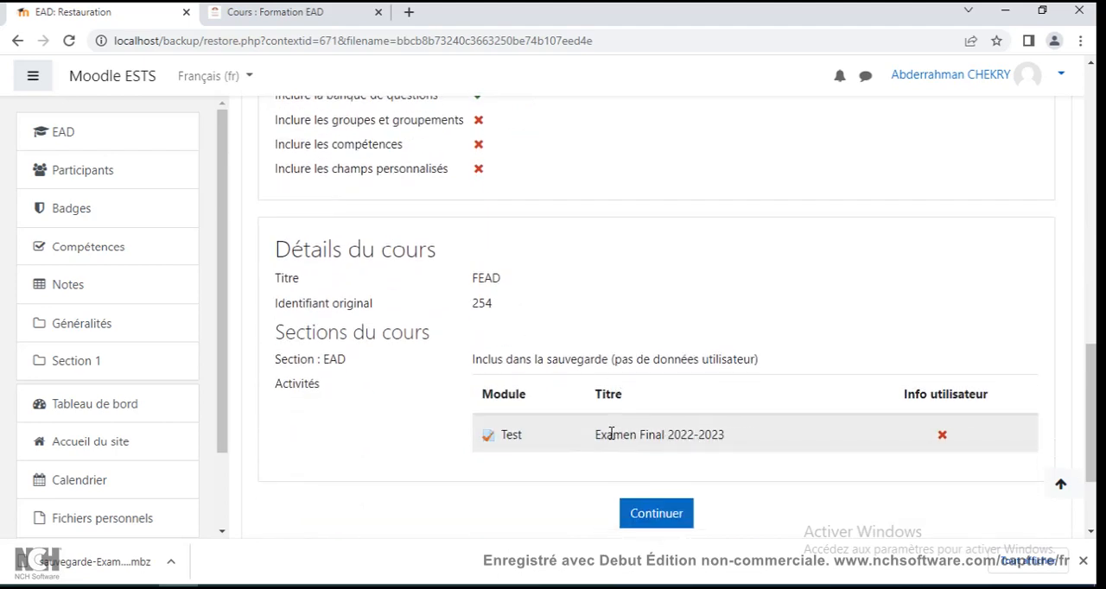
scroll(661, 368, up, 5)
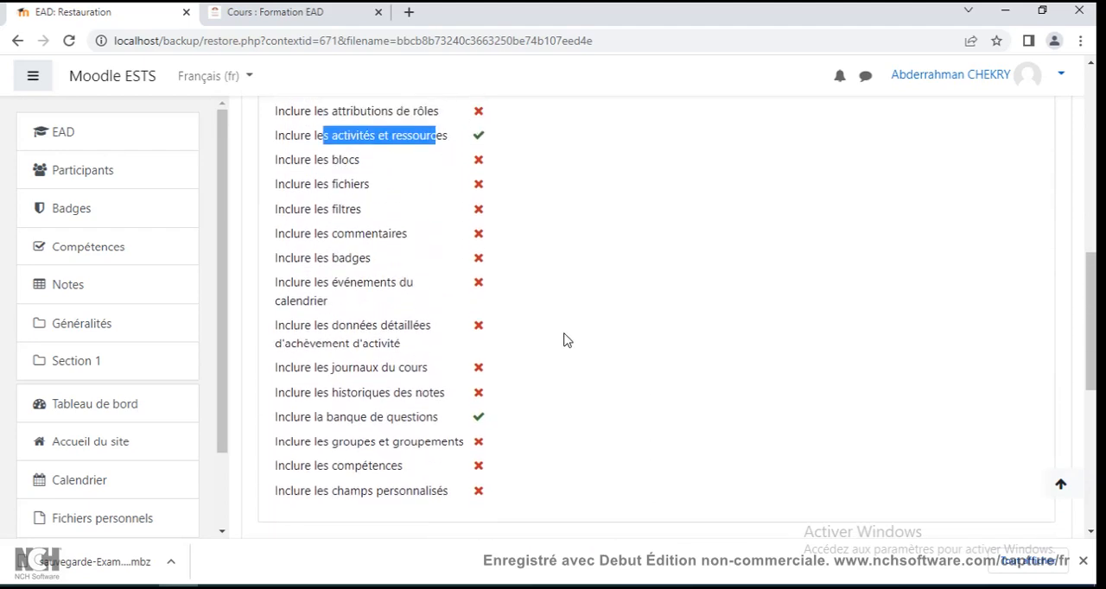
click(610, 302)
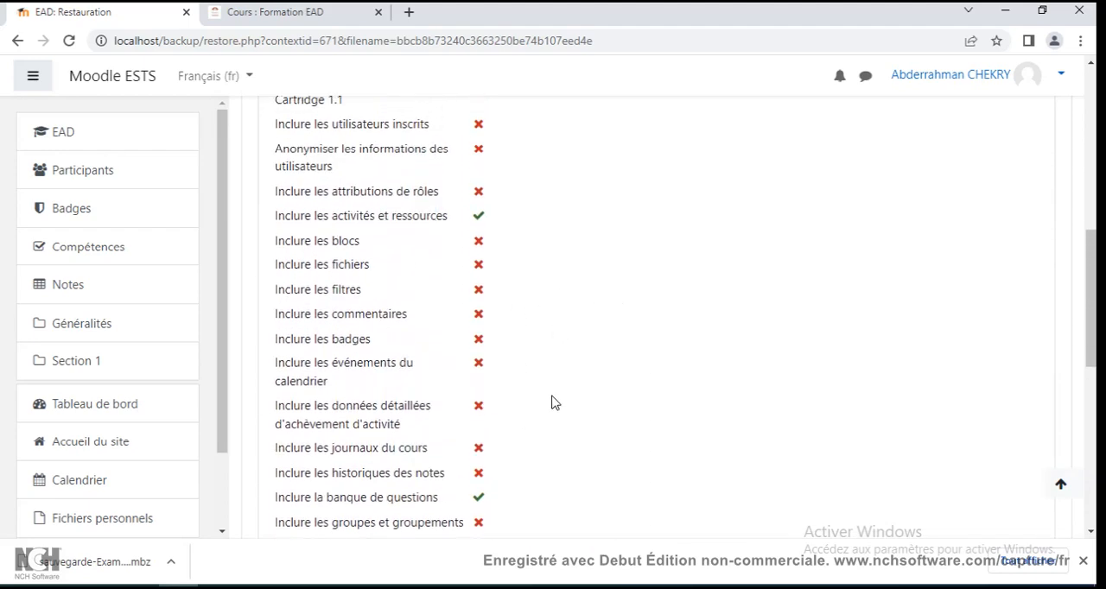
scroll(553, 403, down, 1)
drag(346, 417, 516, 417)
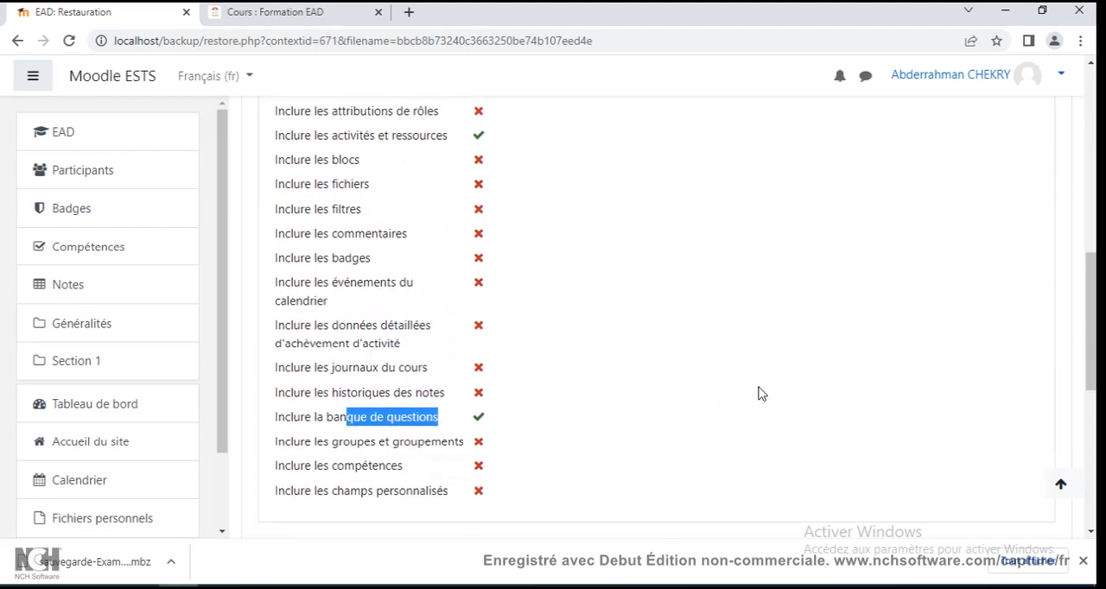
scroll(759, 394, down, 7)
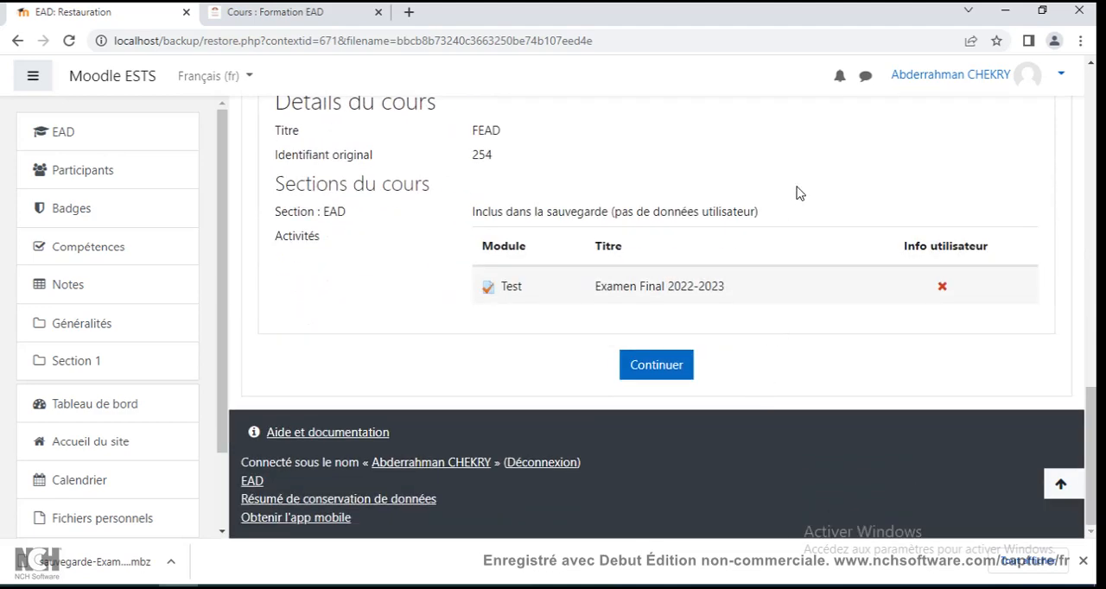
Continue with merging the backed-up course into this course and accept the default restore settings.
click(665, 367)
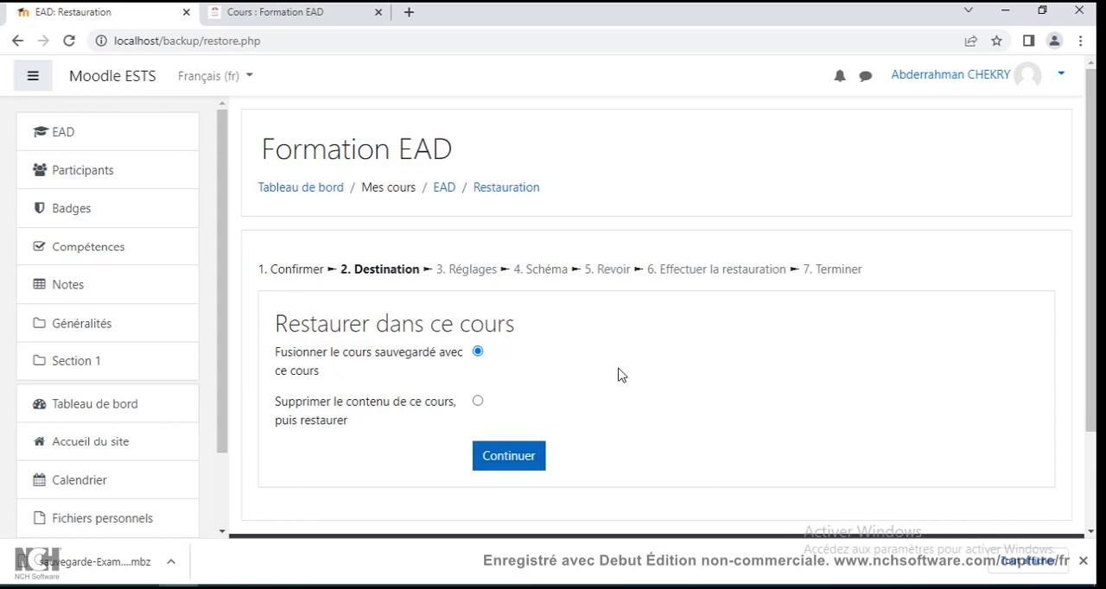
click(526, 464)
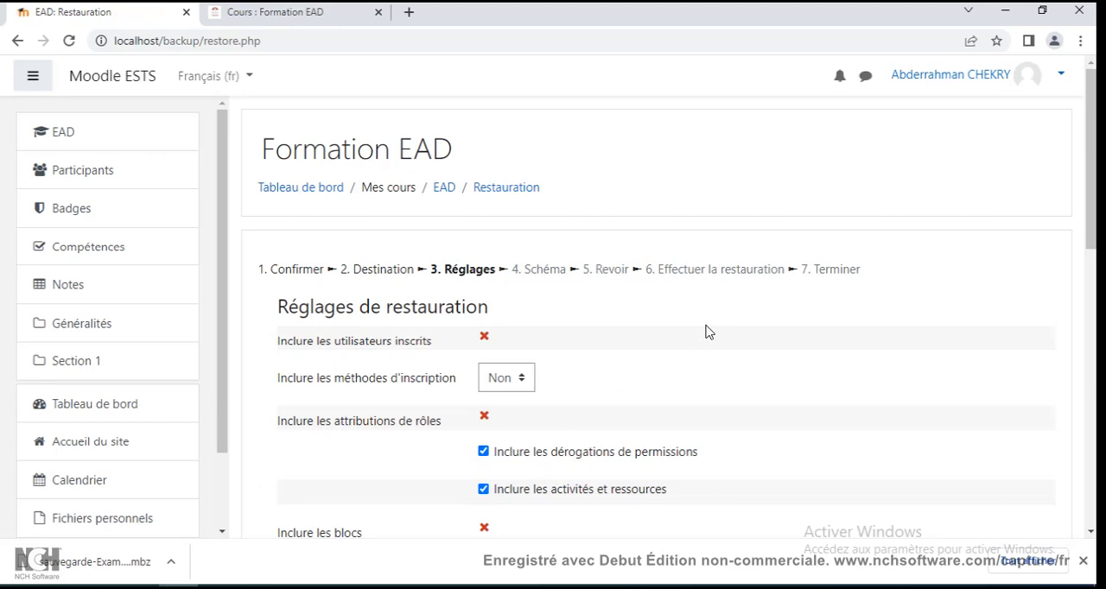
scroll(755, 275, down, 2)
scroll(755, 275, down, 8)
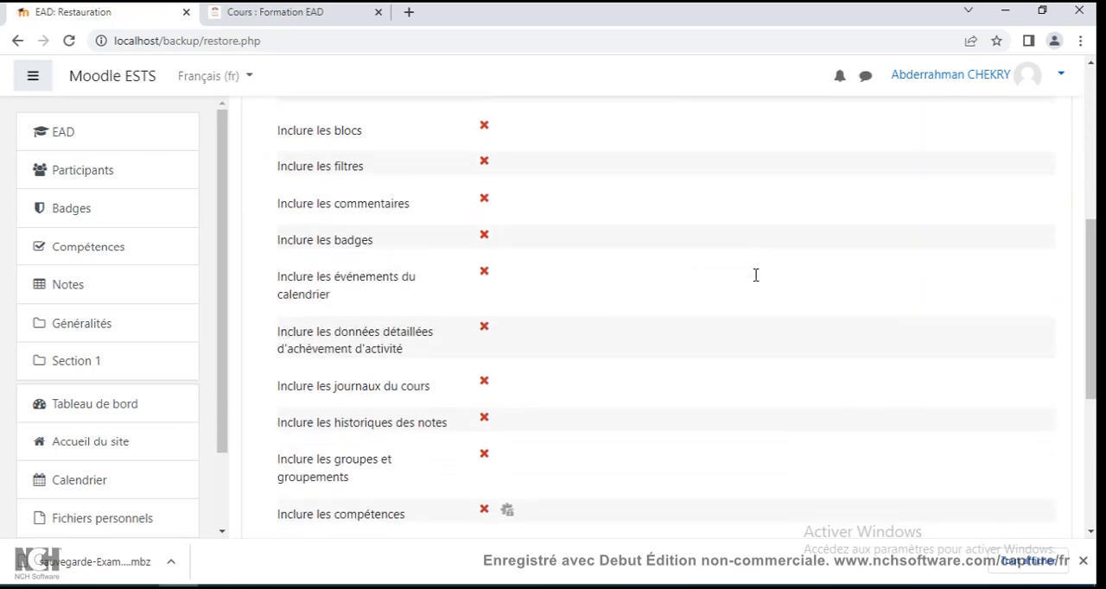
scroll(755, 275, up, 4)
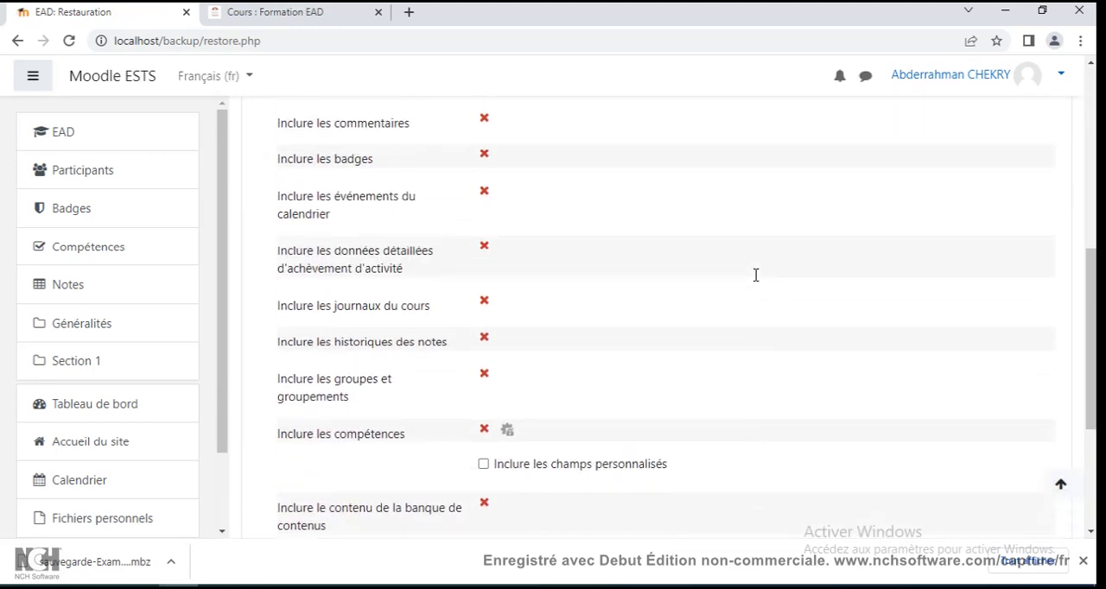
scroll(756, 275, down, 3)
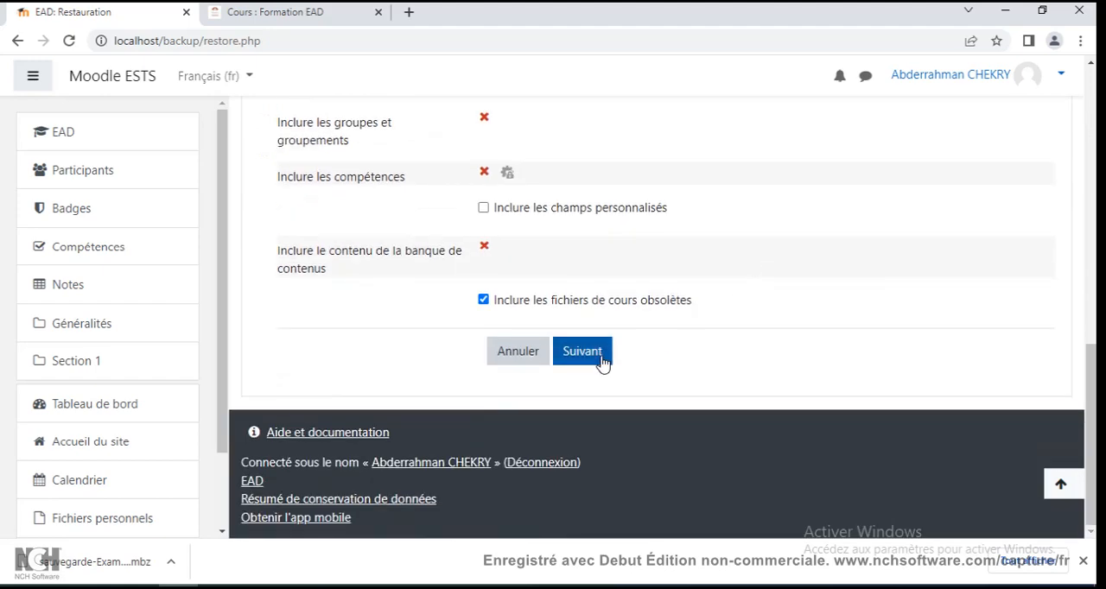
click(601, 357)
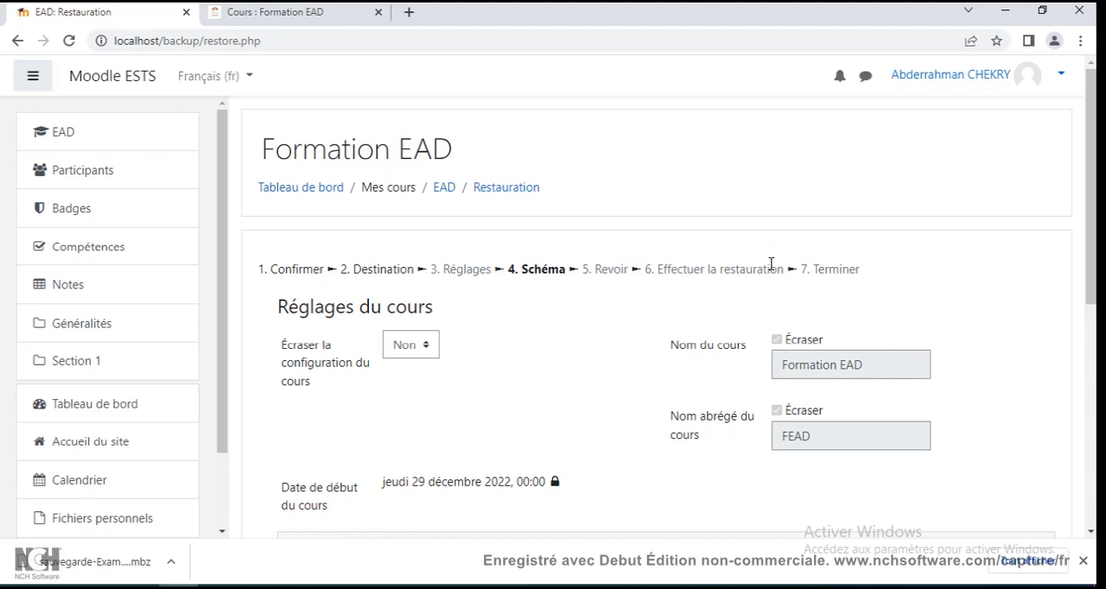
Accept the restore schema with the EAD section and the Examen Final 2022-2023 test included.
scroll(771, 263, down, 2)
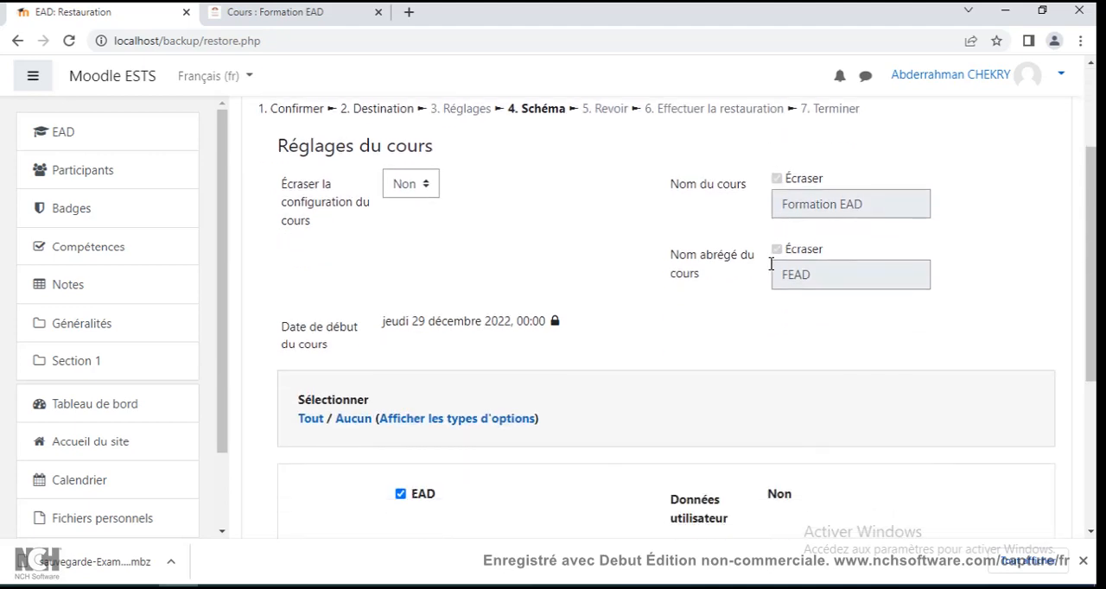
scroll(771, 264, down, 4)
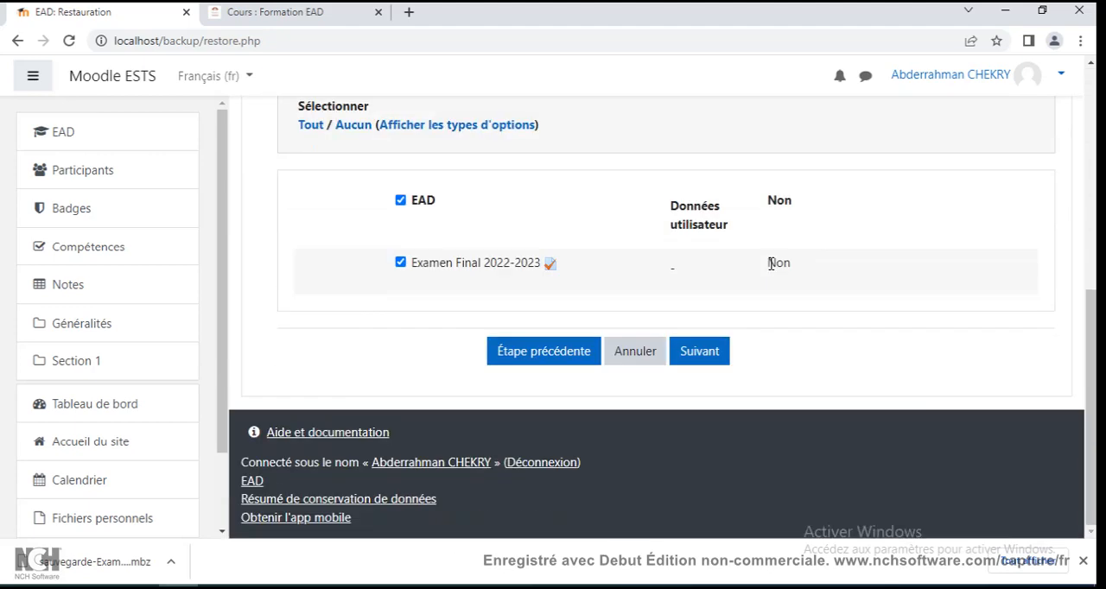
click(691, 361)
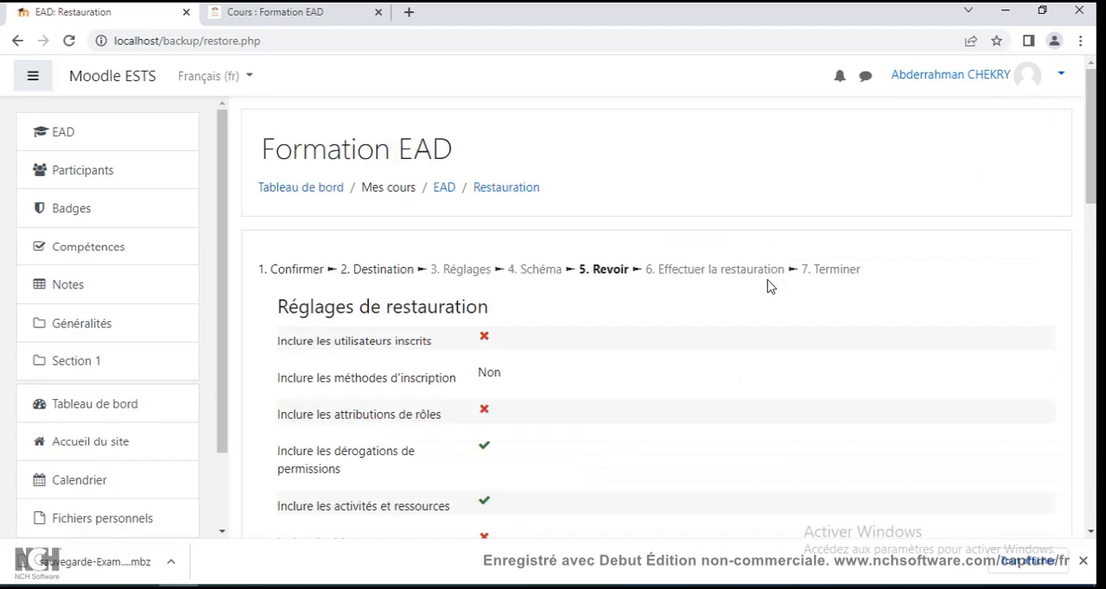
Review the restore settings and the included EAD section with its Examen Final 2022-2023 test, and perform the restoration.
scroll(771, 287, down, 8)
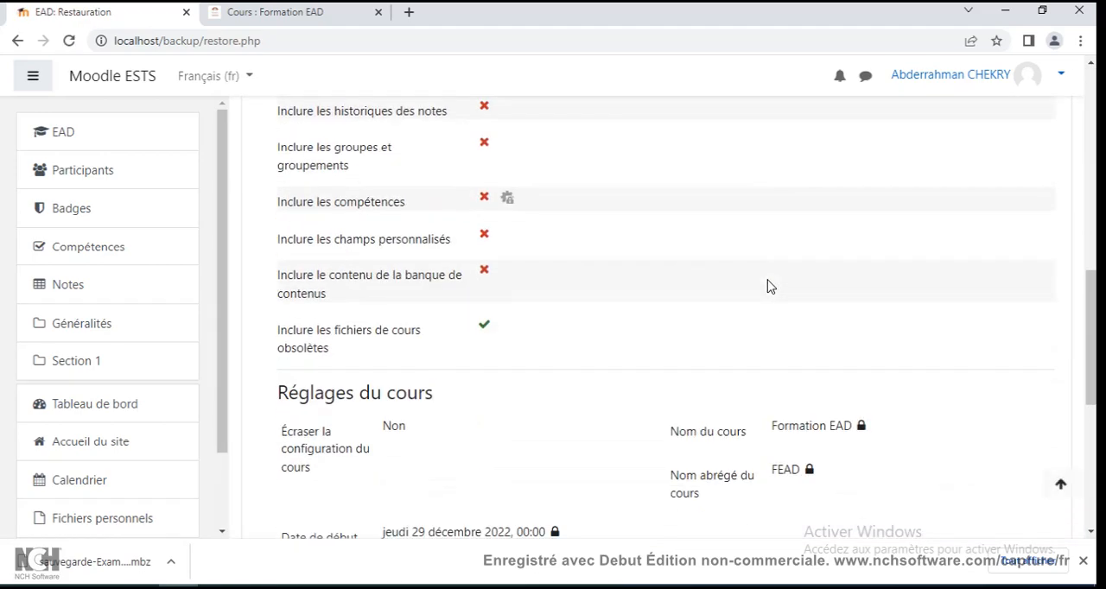
scroll(771, 287, down, 4)
scroll(770, 287, up, 12)
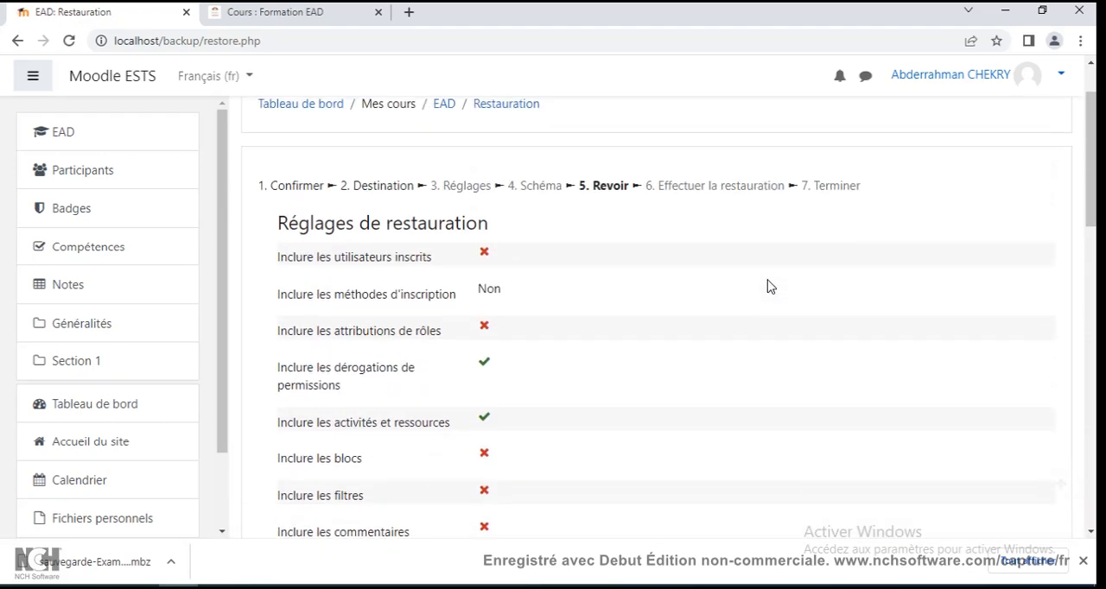
scroll(770, 287, down, 8)
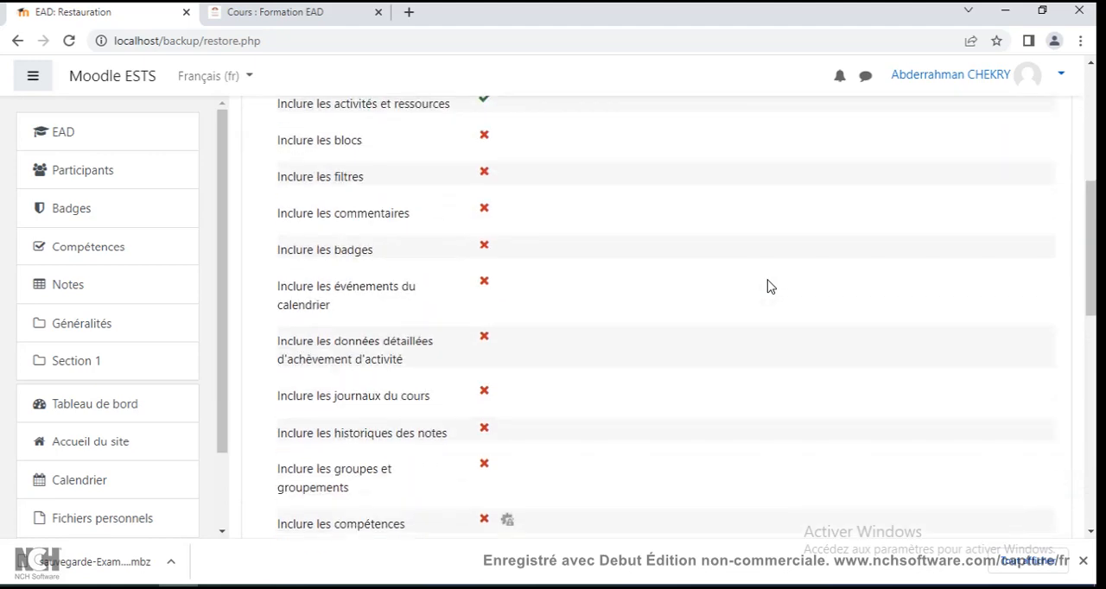
scroll(771, 287, down, 2)
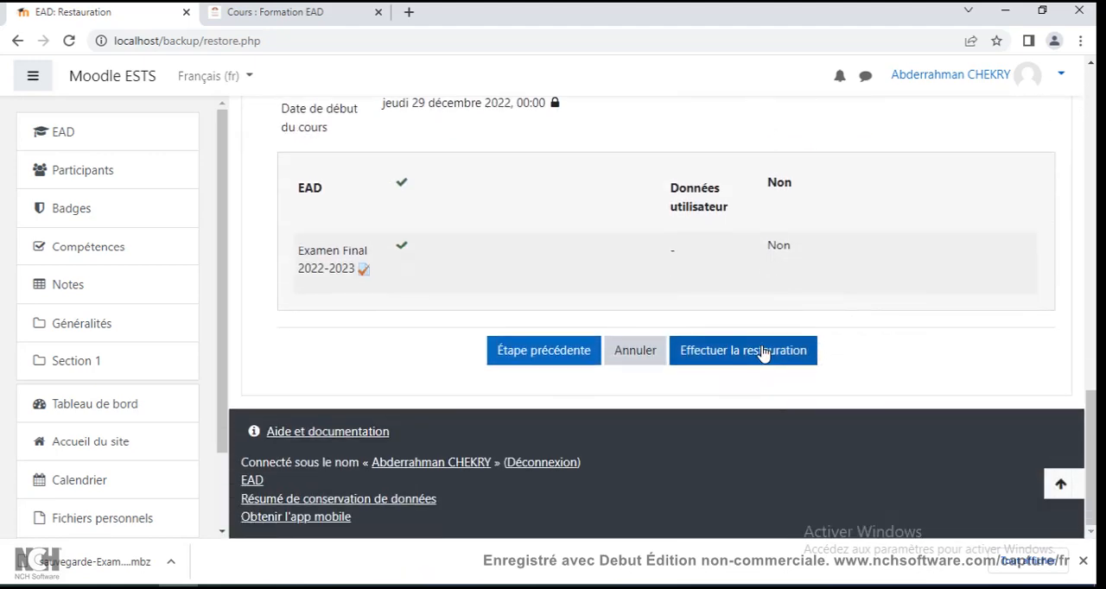
click(798, 360)
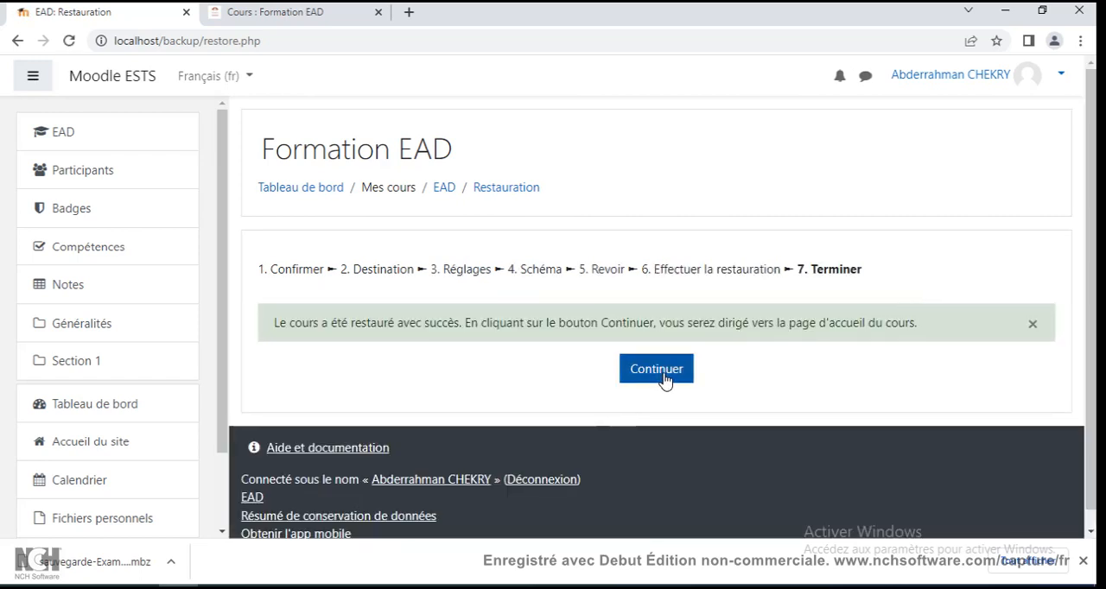
Continue from the completed restoration to the course home page and end the guided tour about activity information.
click(665, 381)
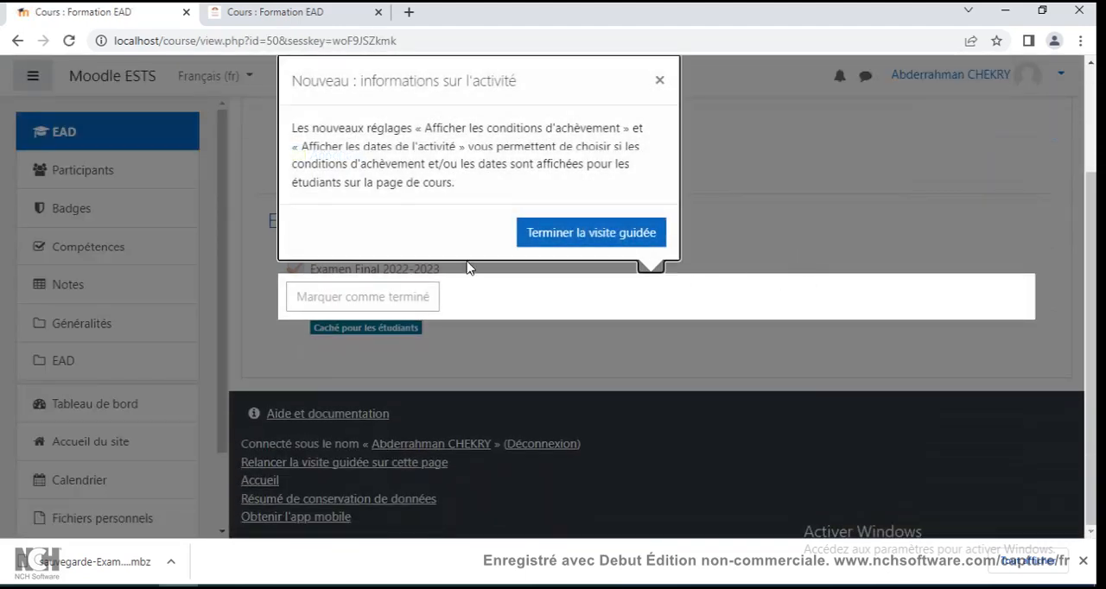
click(595, 236)
scroll(745, 311, up, 3)
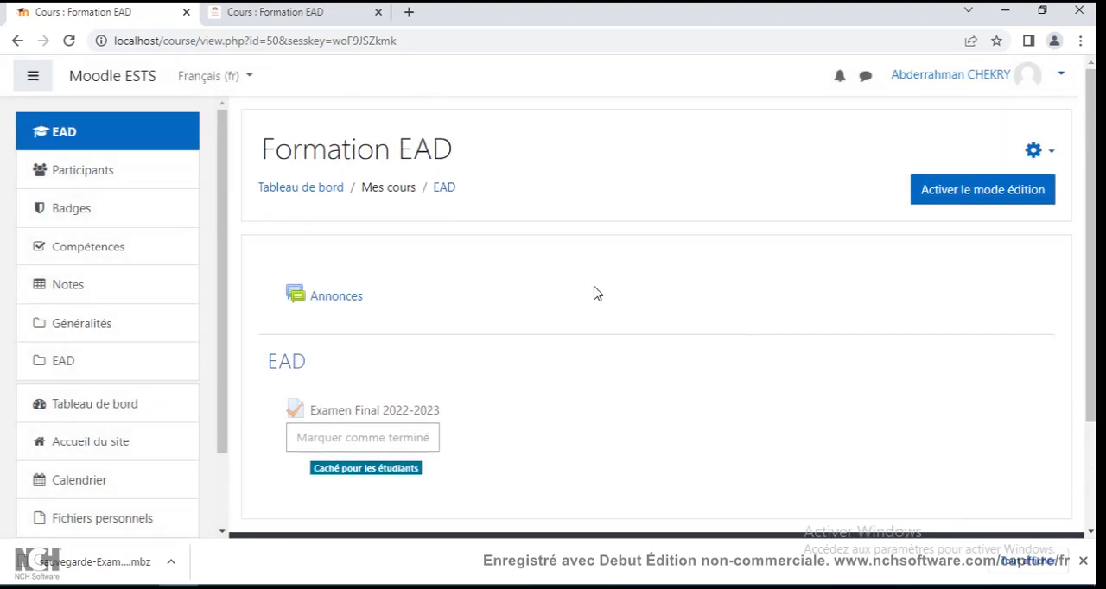
Go to the dashboard, reopen the Formation EAD course from there, and check the contents of its EAD section.
click(293, 188)
scroll(750, 226, down, 4)
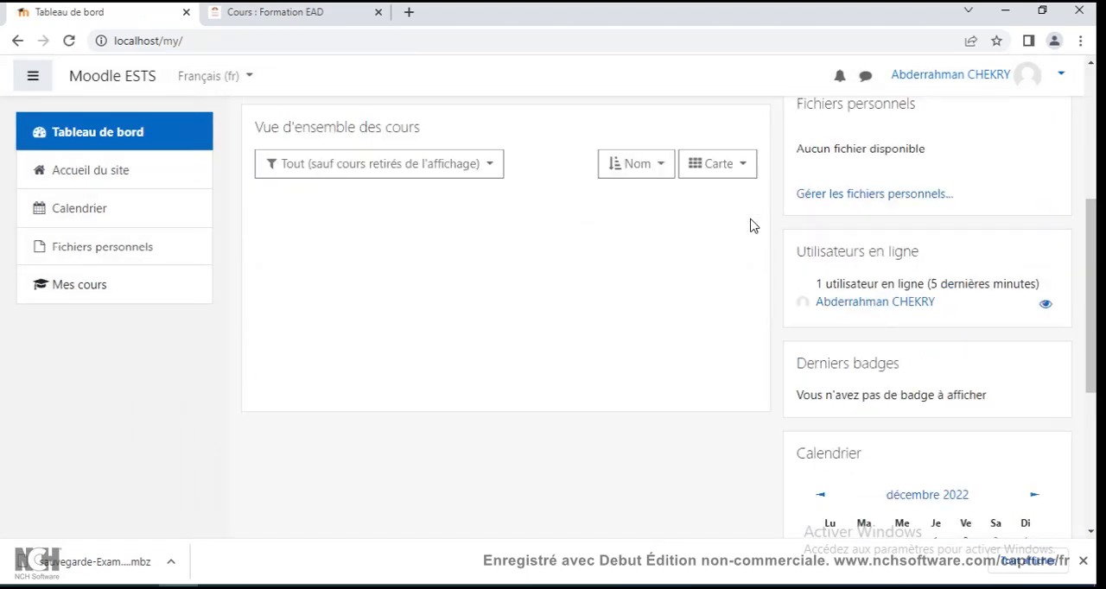
click(306, 270)
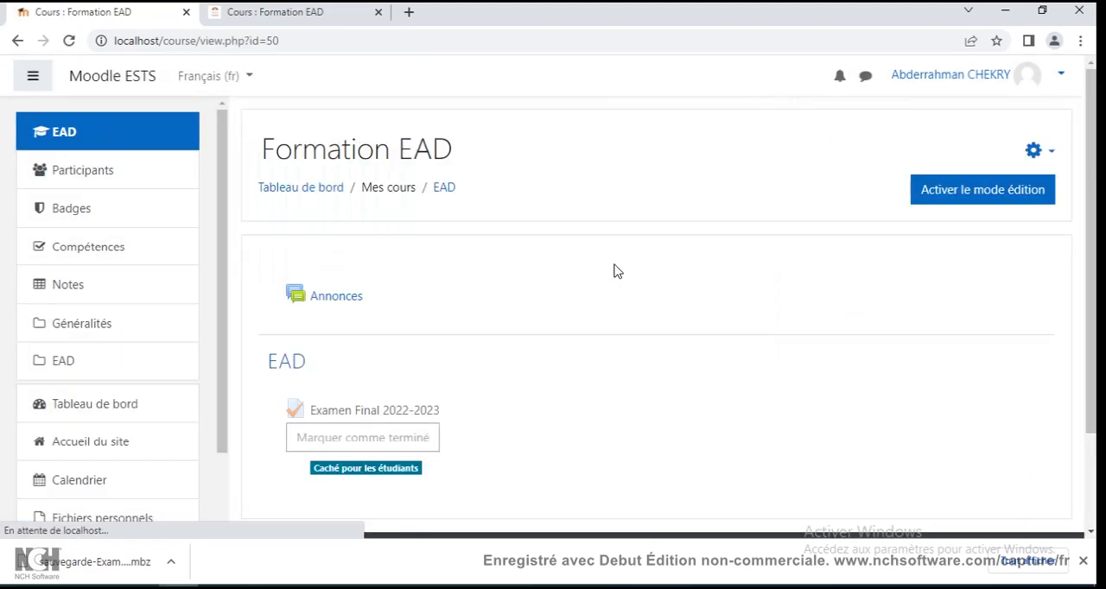
scroll(612, 271, down, 3)
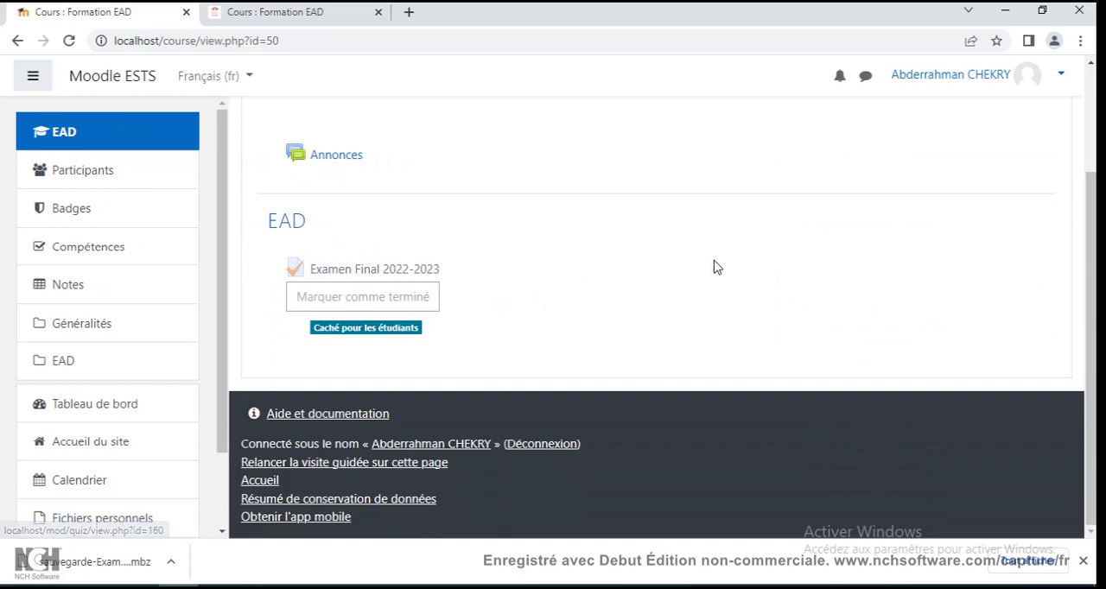
scroll(714, 266, up, 3)
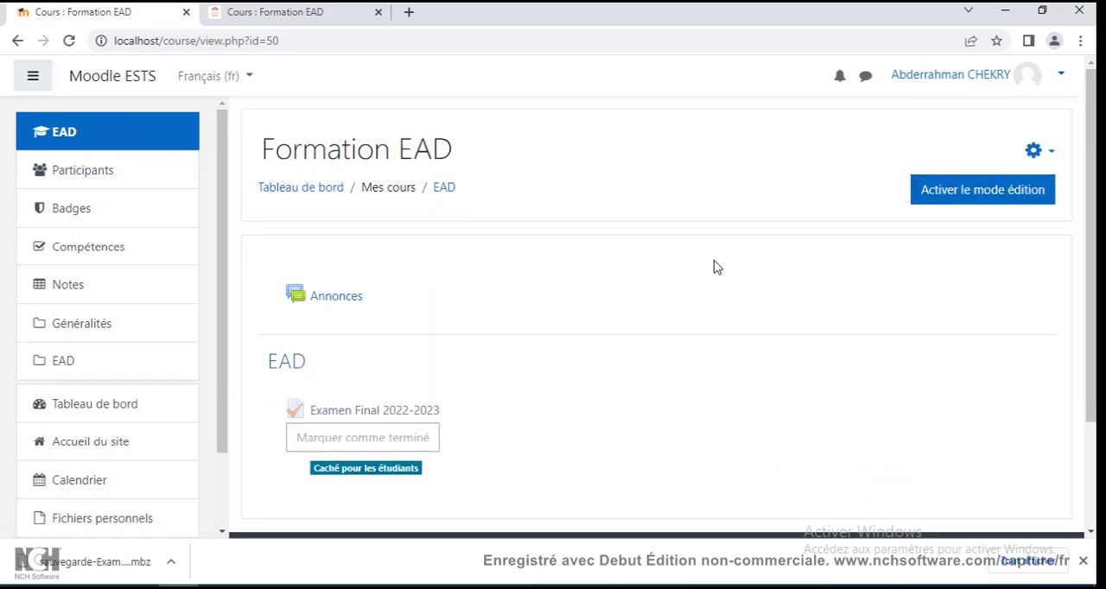
scroll(570, 229, down, 3)
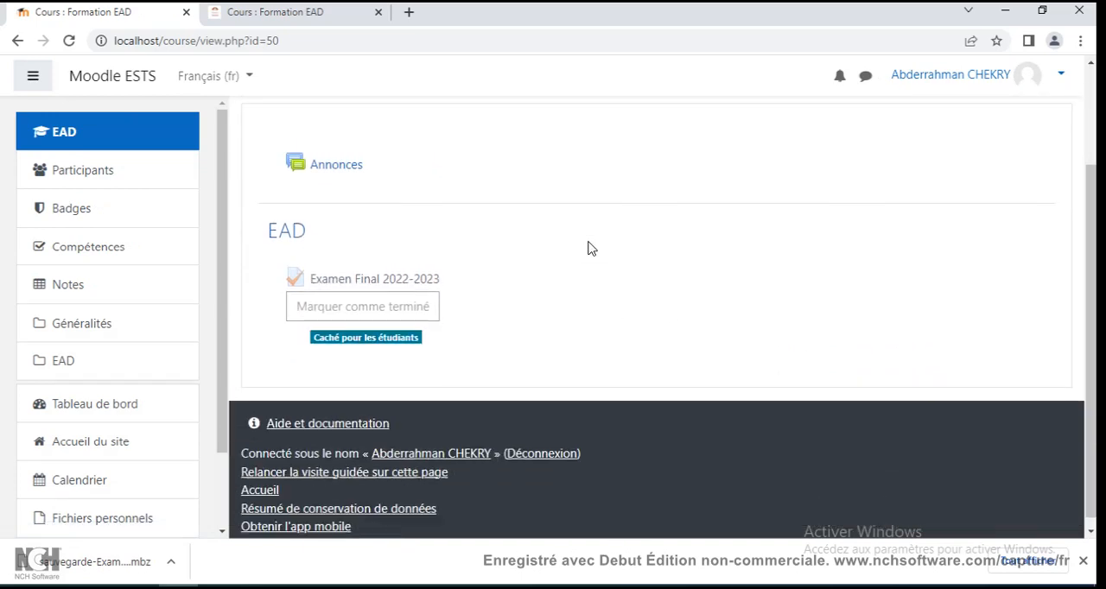
Open the Examen Final 2022-2023 test and examine its description, allowed attempts, test key requirement and available time.
click(412, 275)
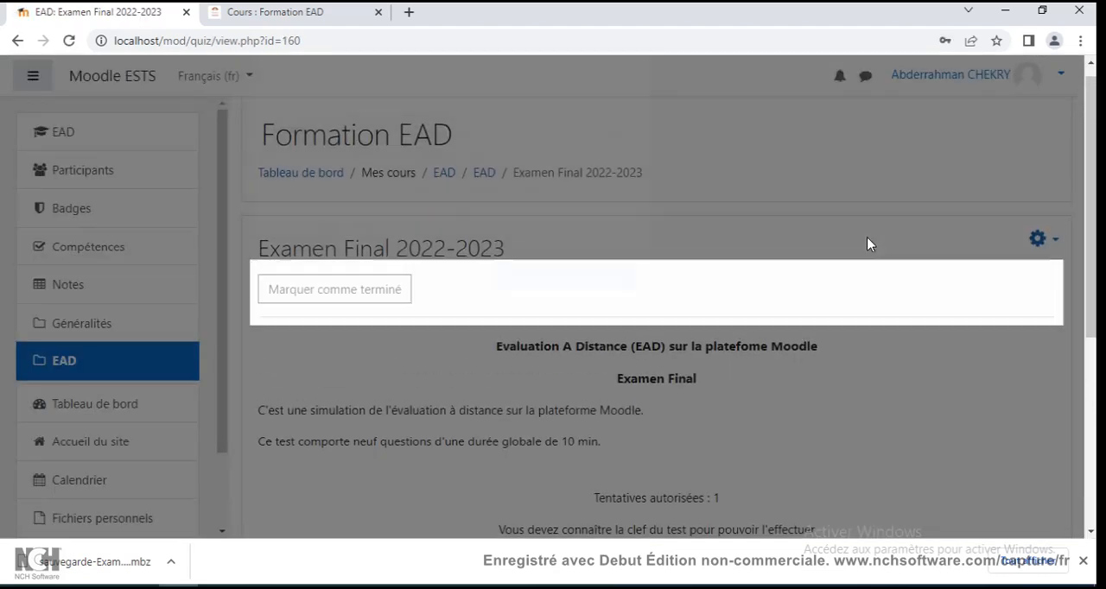
click(567, 288)
scroll(832, 306, down, 2)
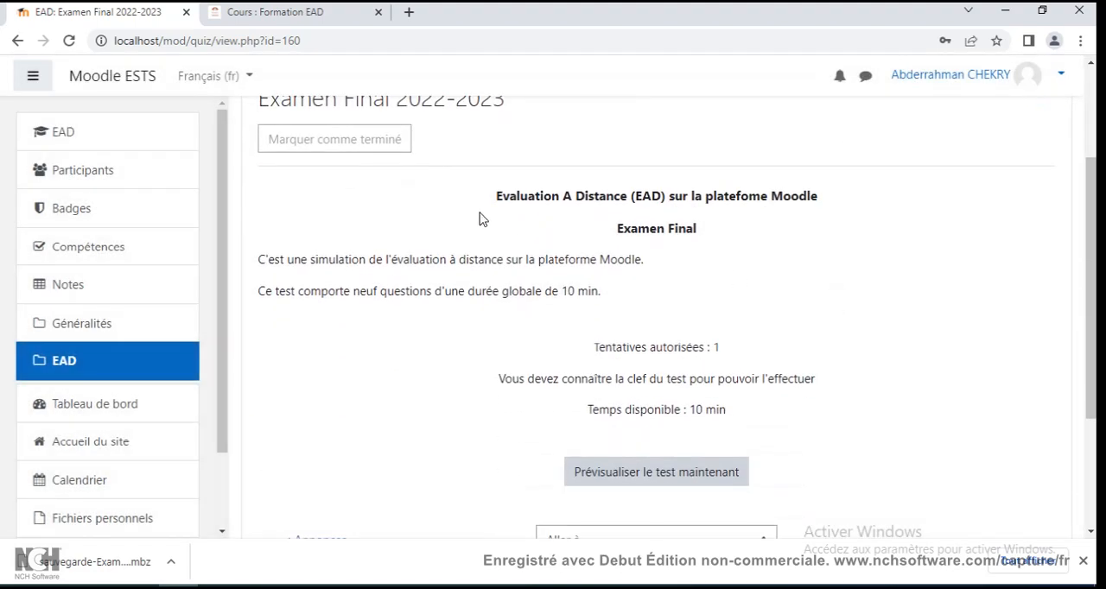
drag(579, 347, 763, 350)
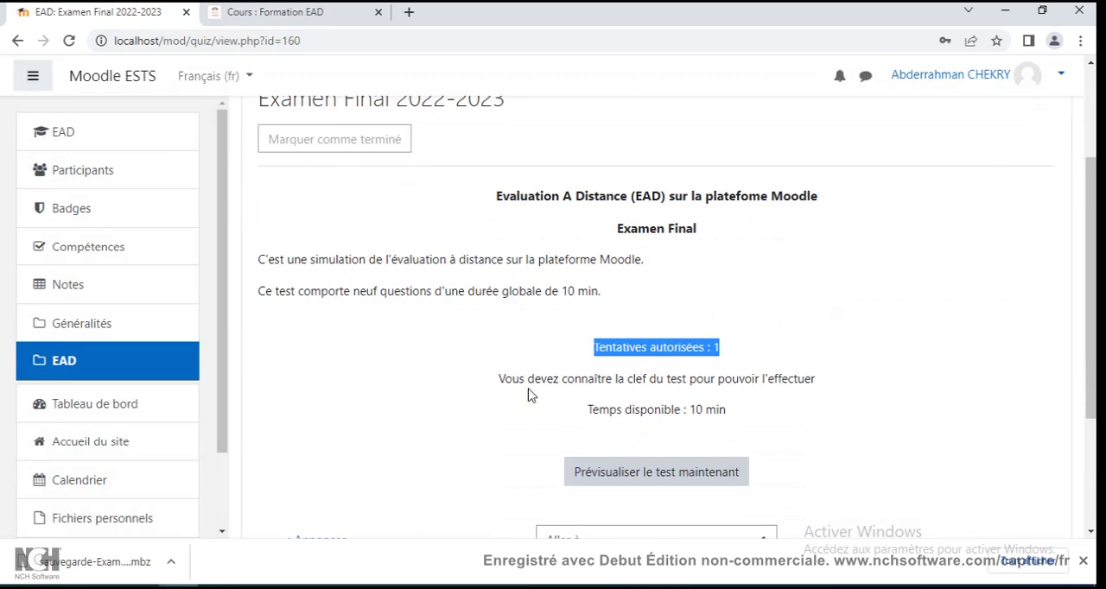
drag(511, 377, 897, 400)
click(739, 373)
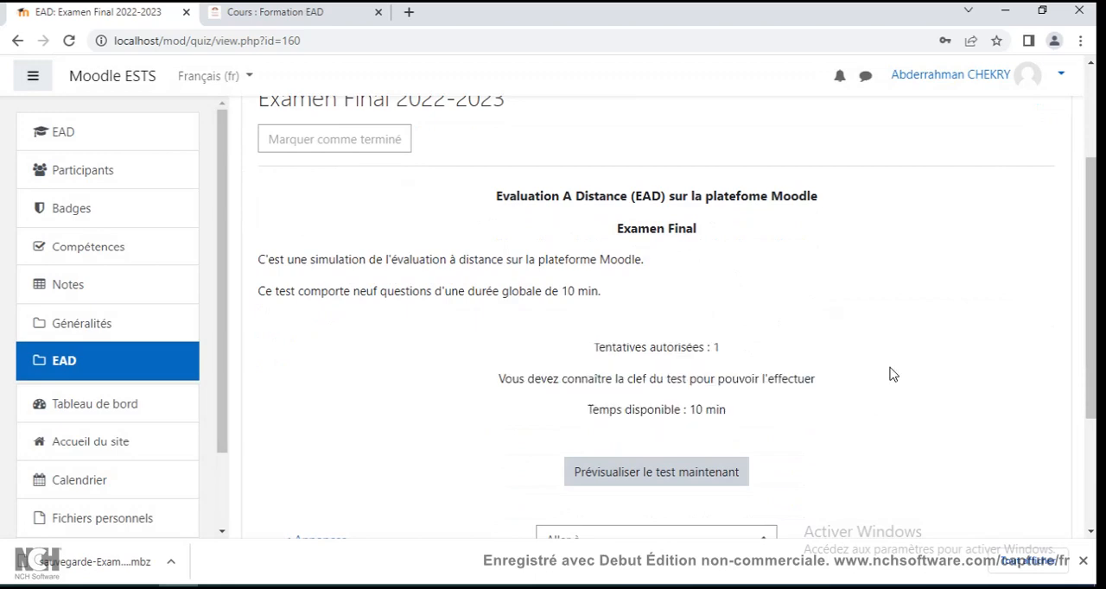
scroll(893, 374, down, 2)
scroll(859, 286, up, 4)
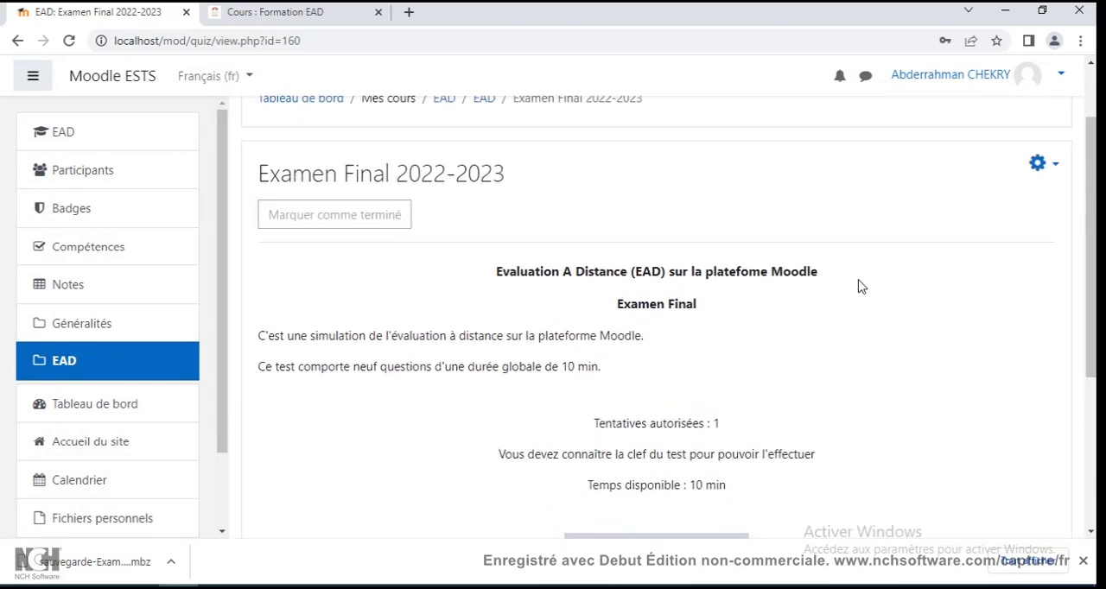
Open the test for question editing and examine its question list, page layout, marks and shuffle option.
click(1039, 254)
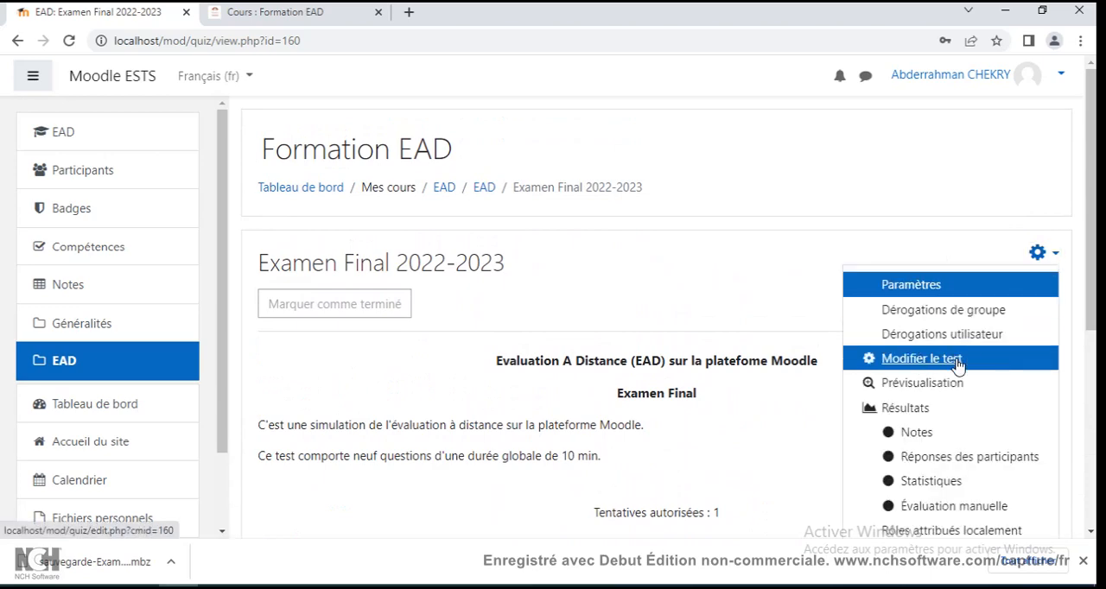
click(925, 363)
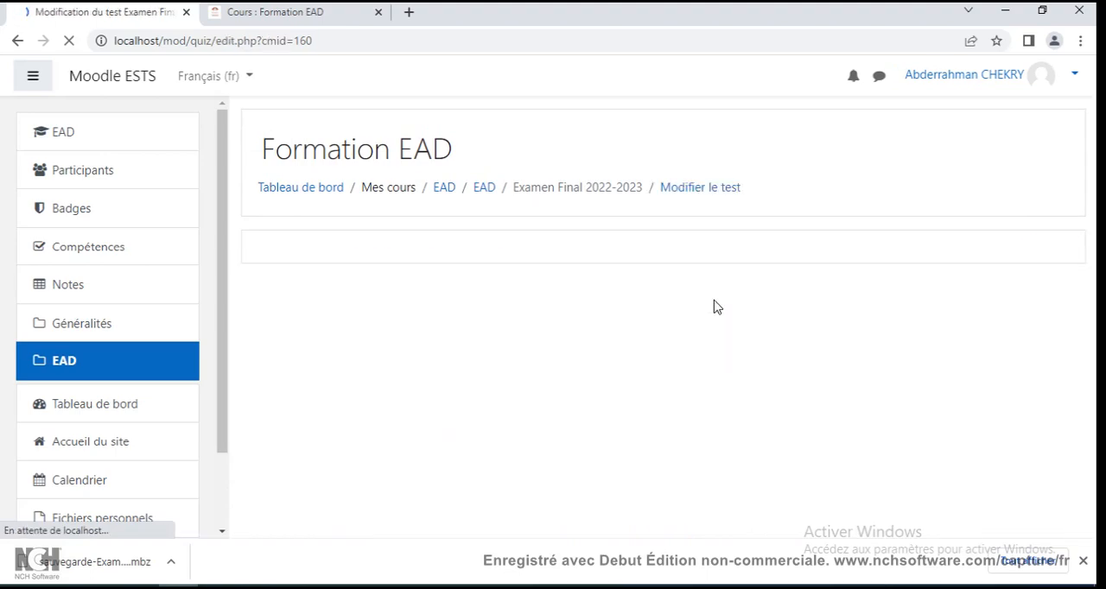
scroll(713, 307, down, 4)
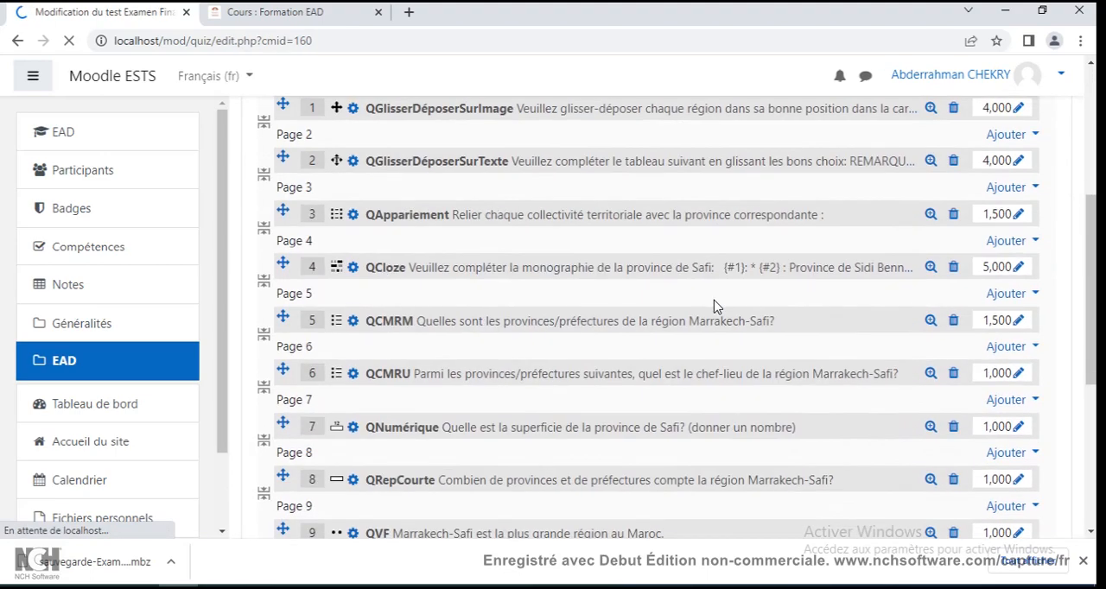
scroll(717, 306, down, 2)
scroll(716, 307, up, 3)
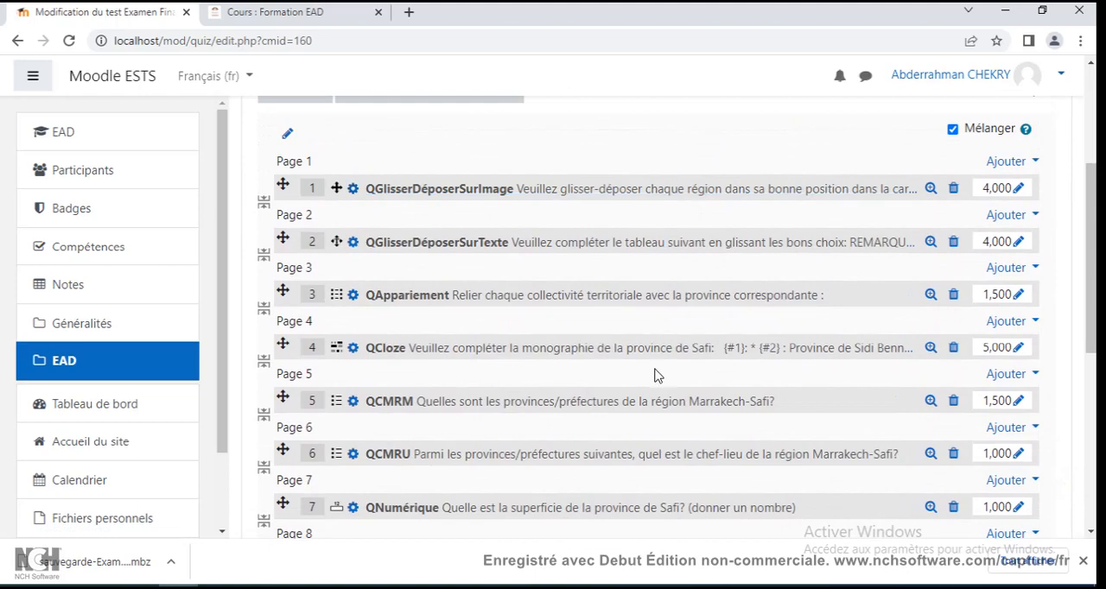
scroll(655, 375, down, 2)
scroll(654, 375, up, 4)
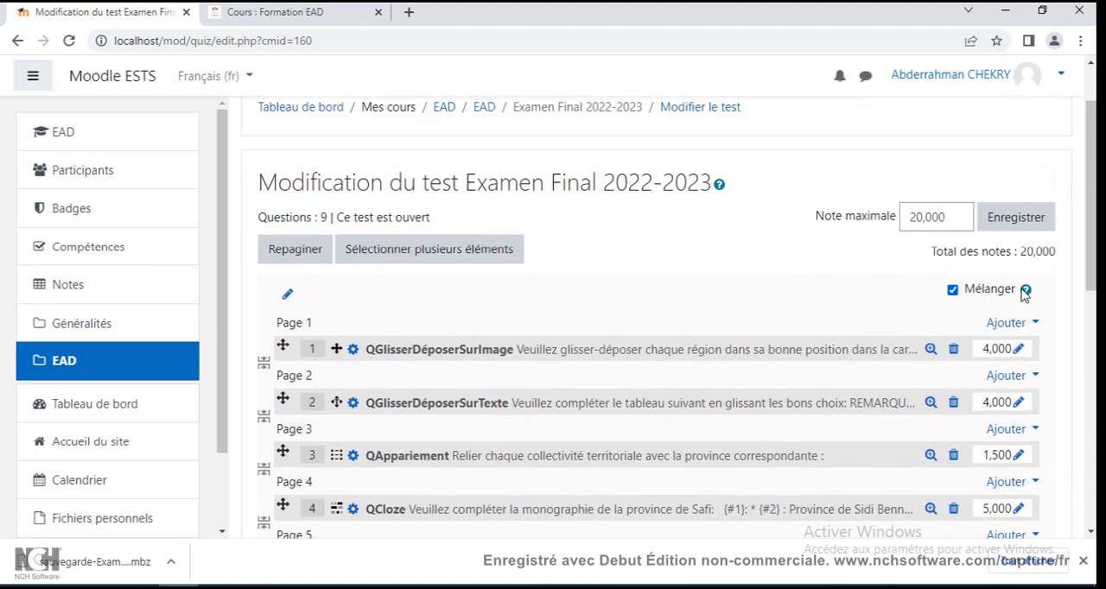
scroll(990, 427, down, 1)
scroll(989, 421, up, 1)
scroll(792, 286, up, 2)
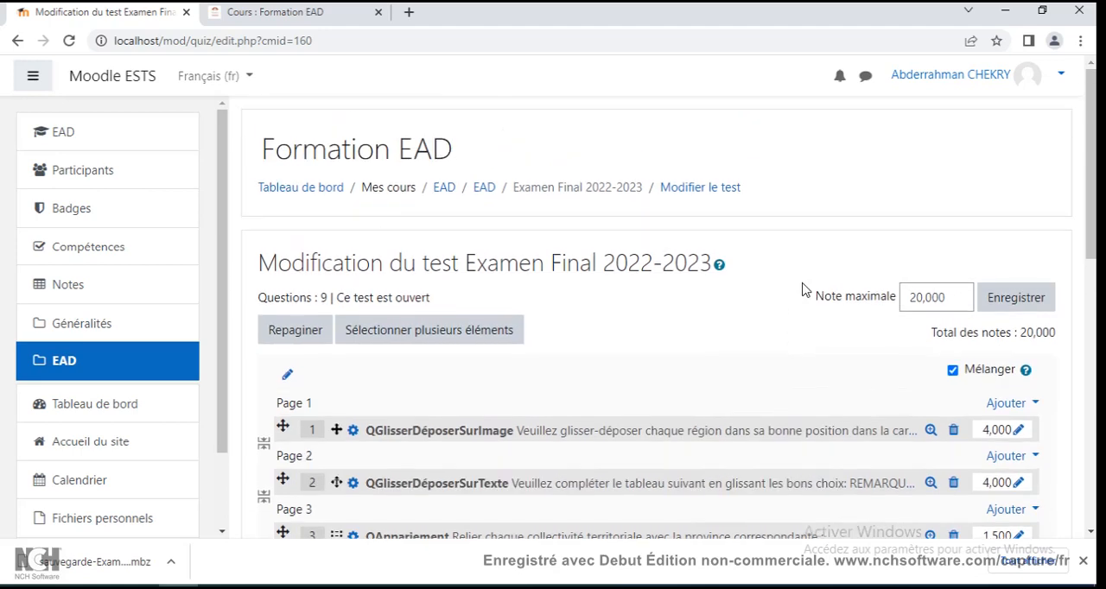
Return to the course's EAD section, reopen the Examen Final 2022-2023 test, and open its settings.
click(484, 189)
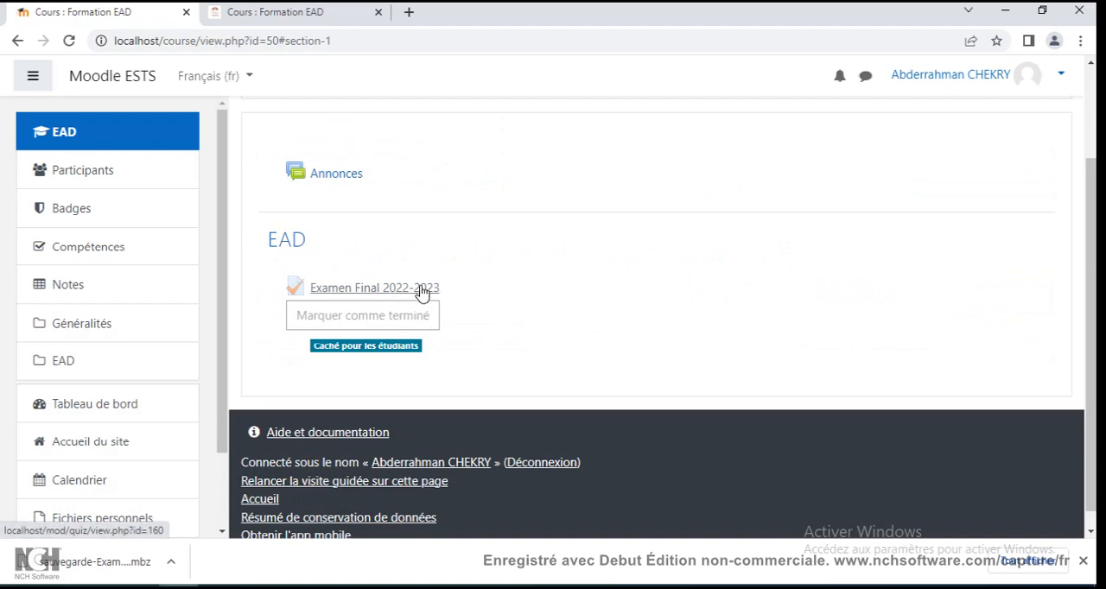
click(421, 292)
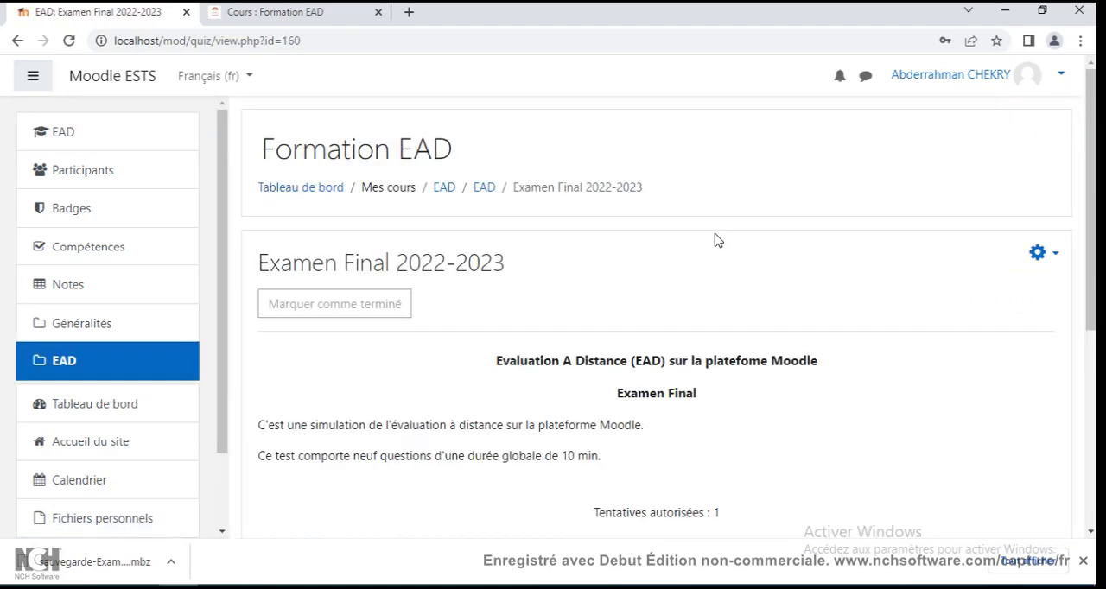
click(1059, 255)
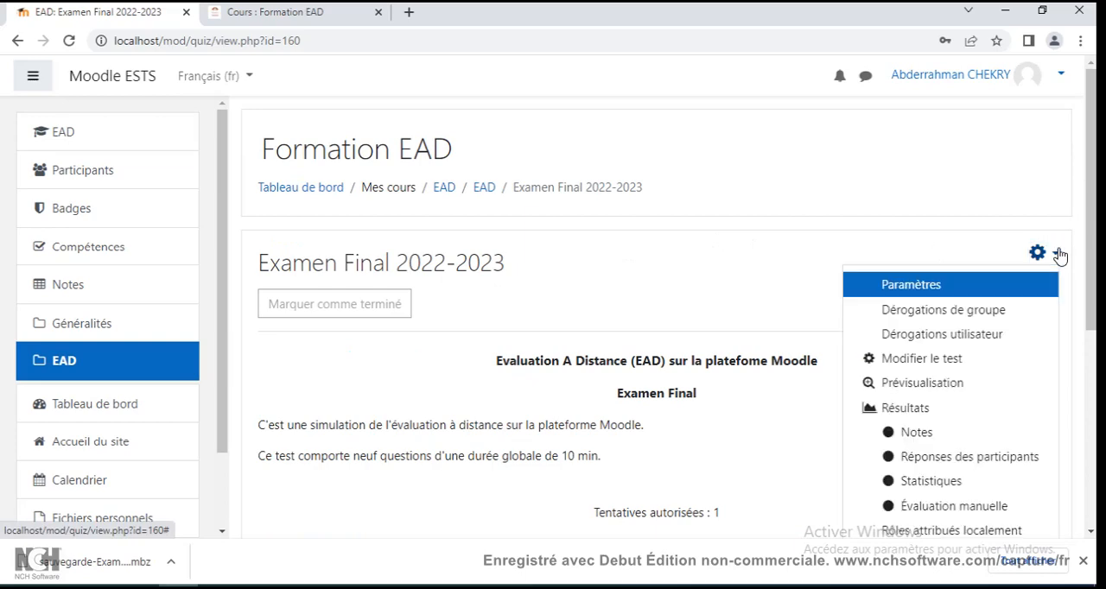
click(923, 288)
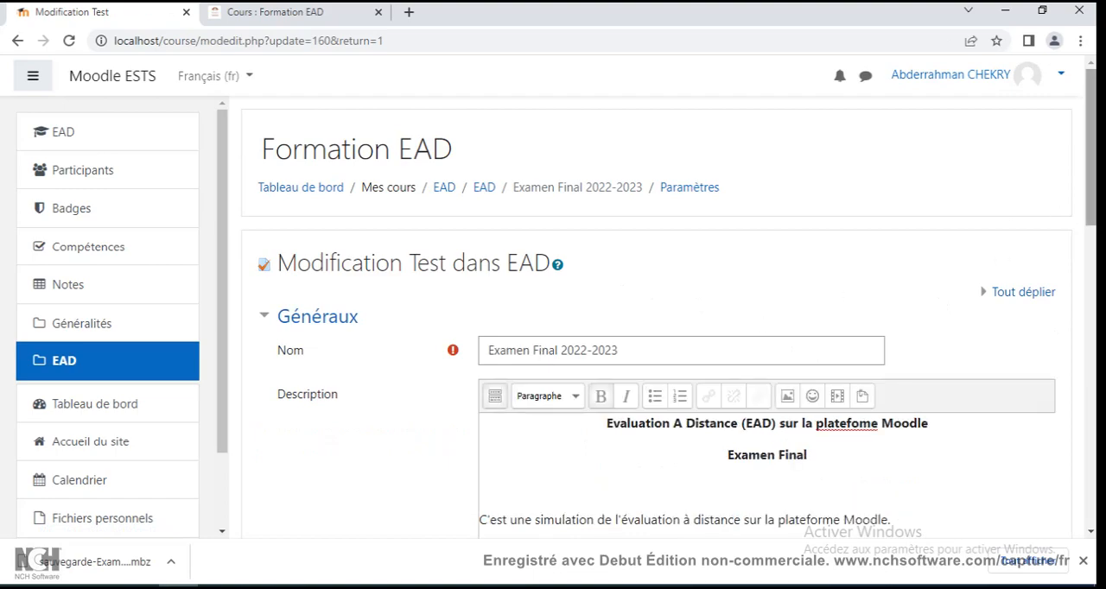
Expand the test's Temps and Note settings to check the timing, grade and allowed attempts.
drag(1093, 194, 1094, 325)
click(316, 260)
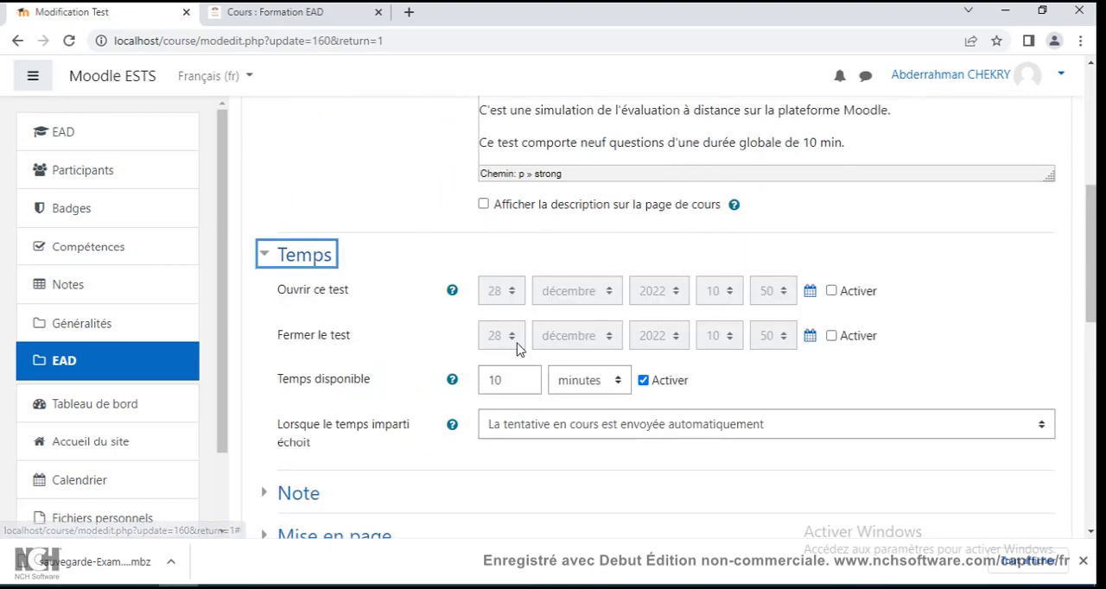
scroll(496, 366, down, 3)
click(300, 252)
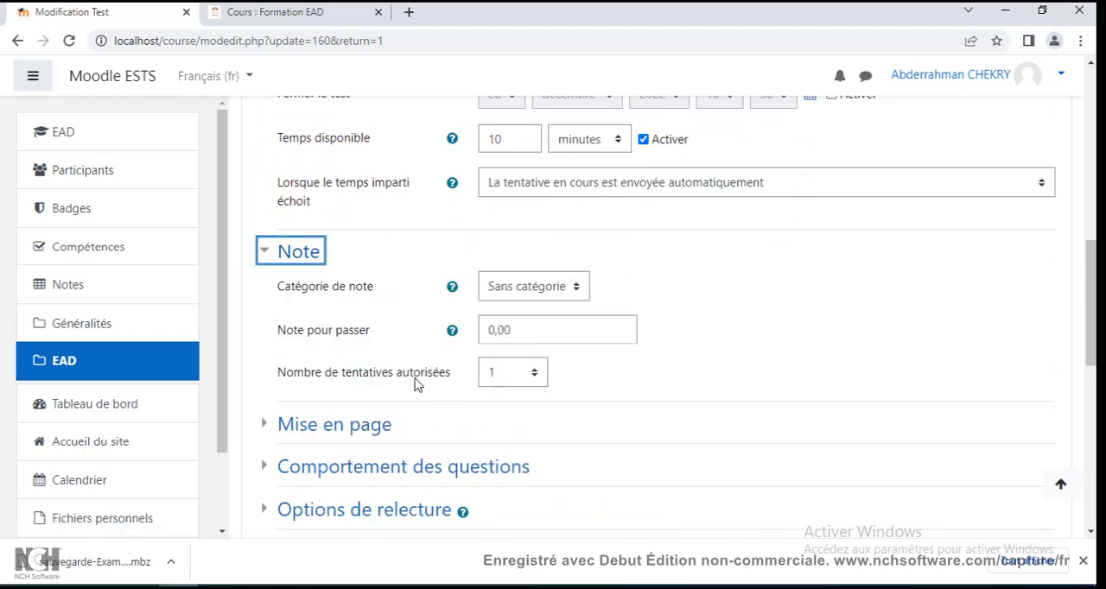
Expand Mise en page with its additional options and Comportement des questions to check navigation and question behaviour.
scroll(414, 384, down, 3)
click(349, 186)
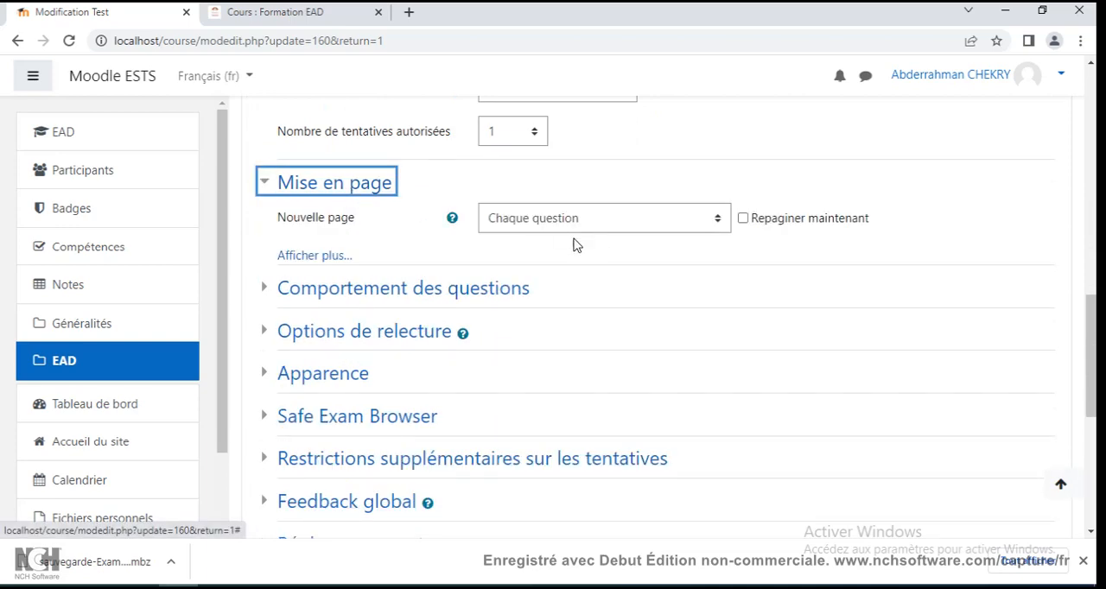
click(315, 255)
click(415, 342)
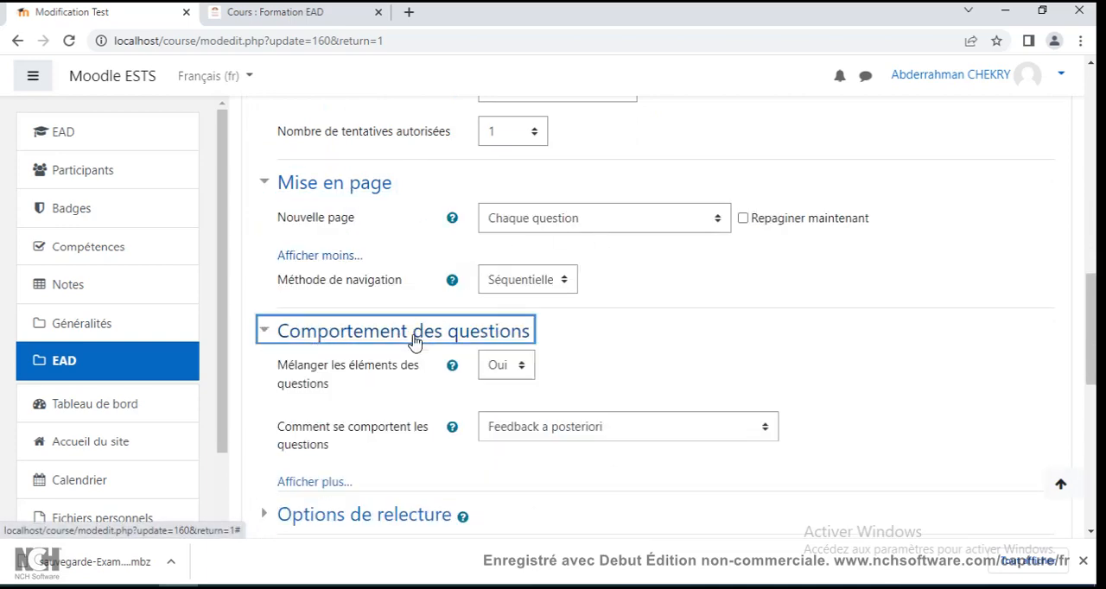
Expand Options de relecture, examine the review options for each stage of the attempt, and look over the remaining settings sections.
scroll(368, 339, down, 1)
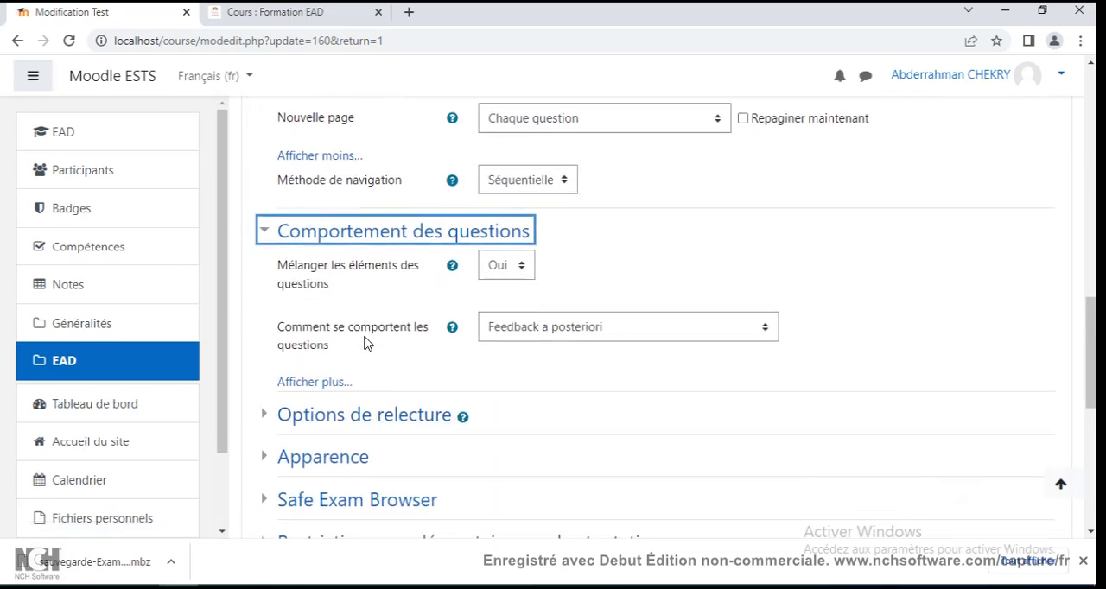
scroll(364, 344, down, 2)
click(383, 273)
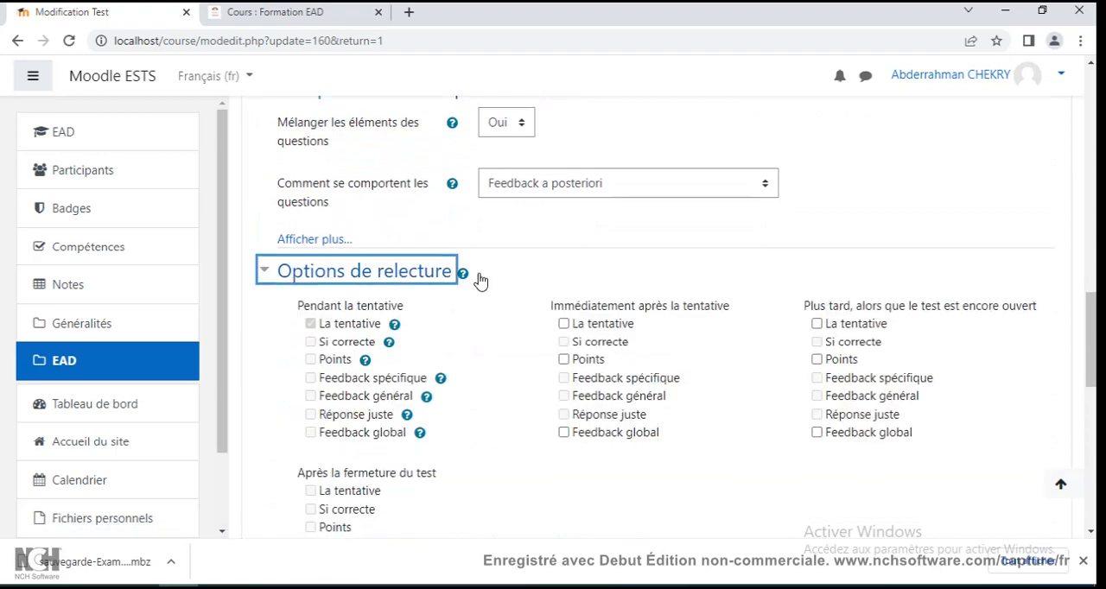
scroll(484, 214, down, 3)
scroll(523, 264, up, 2)
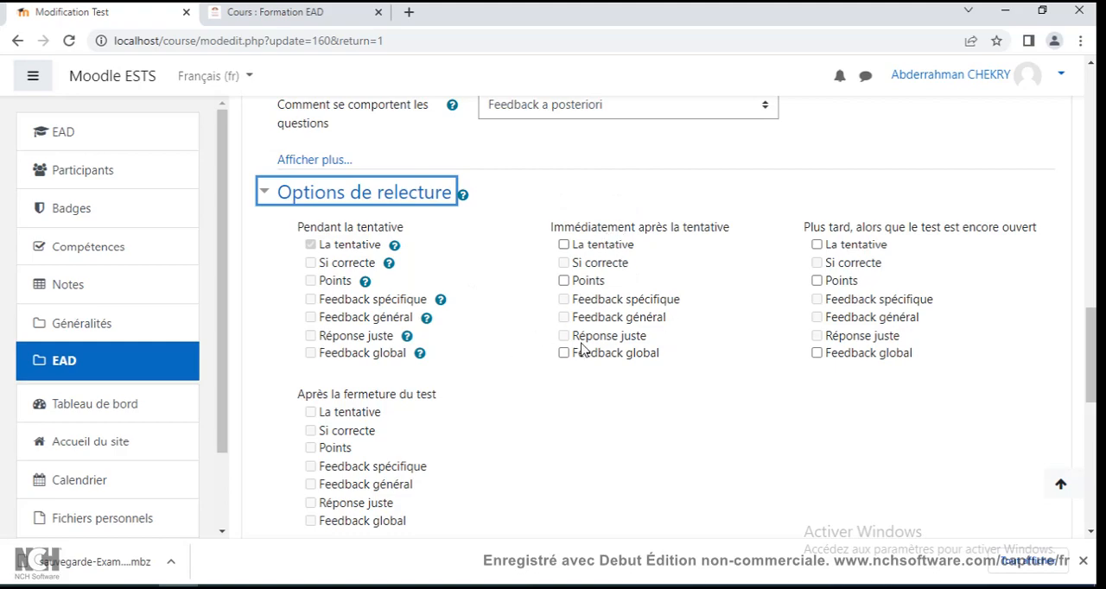
scroll(581, 328, down, 6)
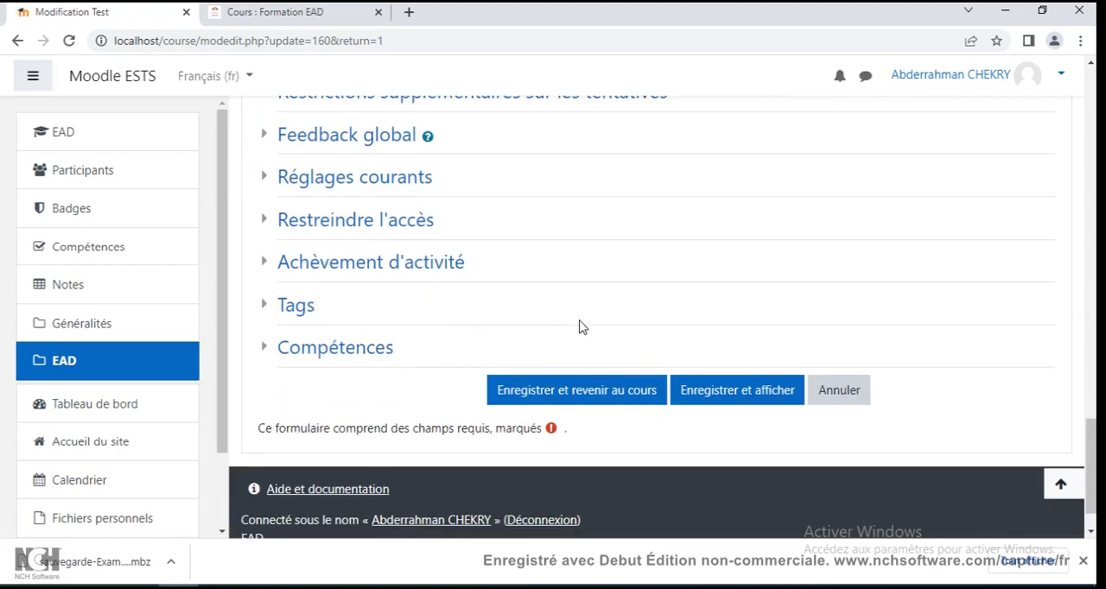
Save the Examen Final 2022-2023 test settings with display of the test, and look over its description and attempt conditions.
click(716, 393)
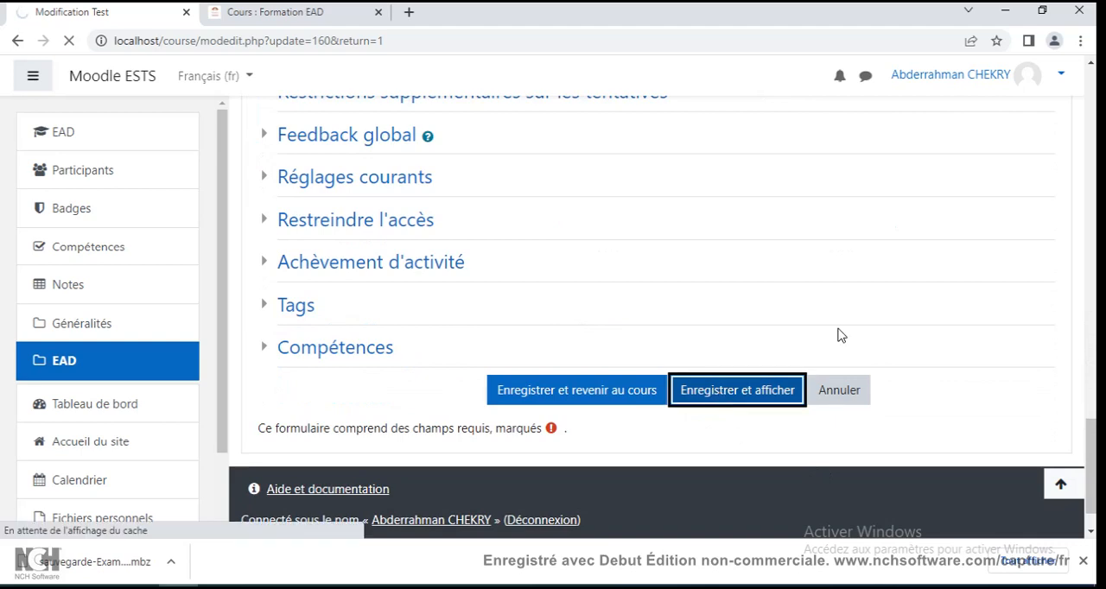
scroll(838, 335, down, 3)
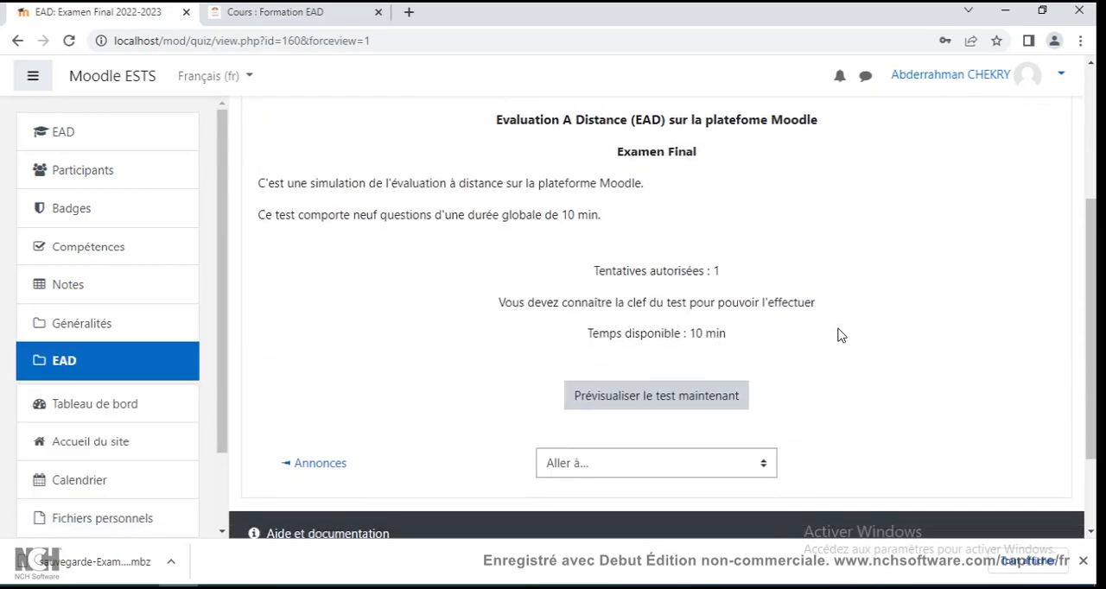
scroll(838, 336, up, 3)
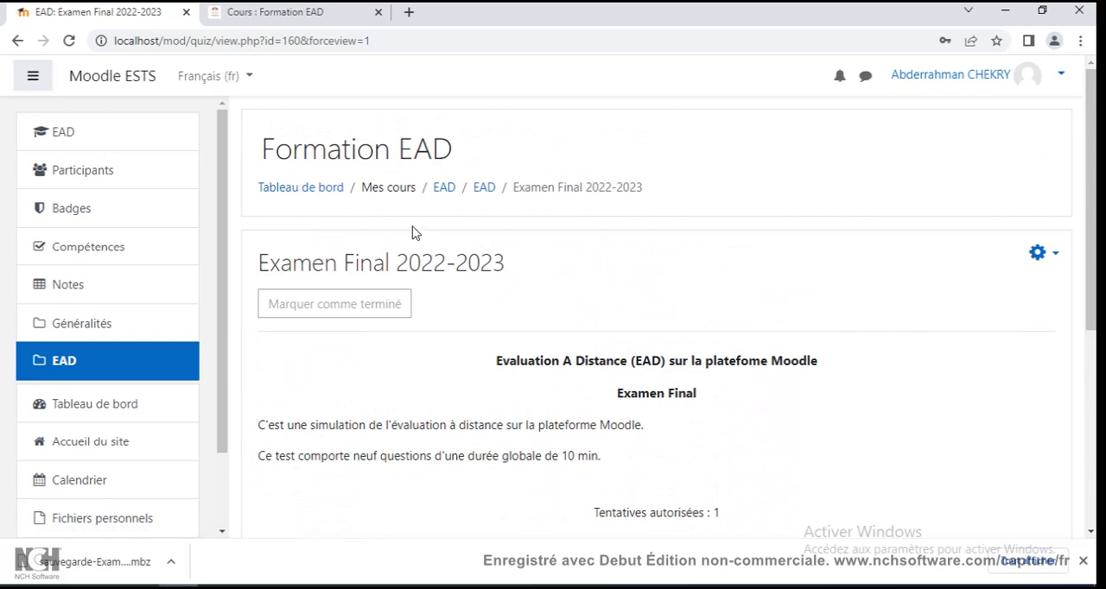
Return to the Formation EAD course from the dashboard, turn on edit mode, and make the Examen Final 2022-2023 test visible to students.
click(327, 191)
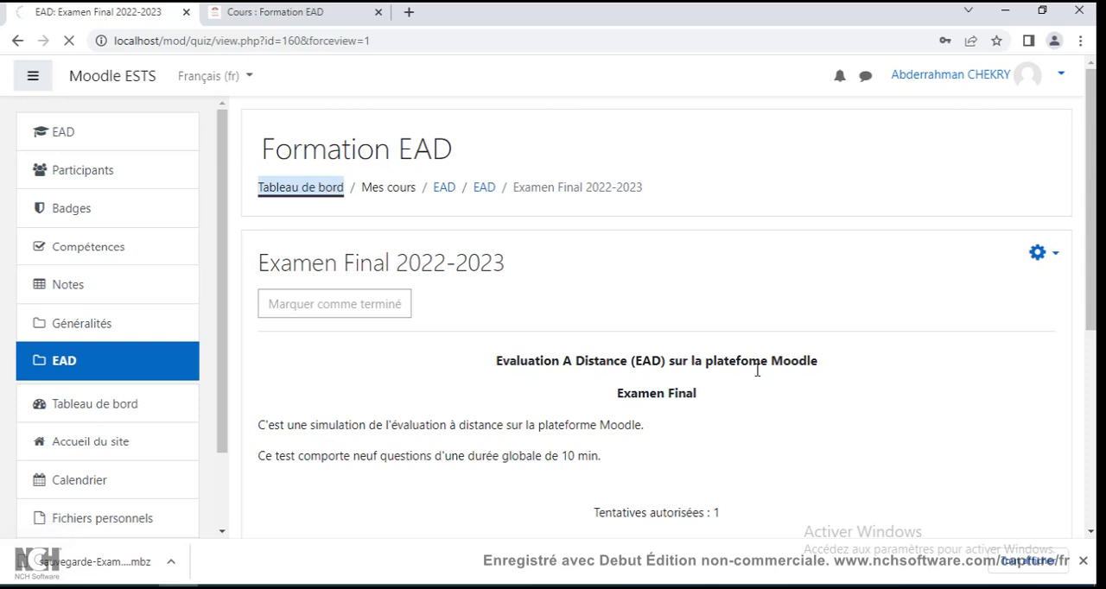
scroll(662, 396, down, 3)
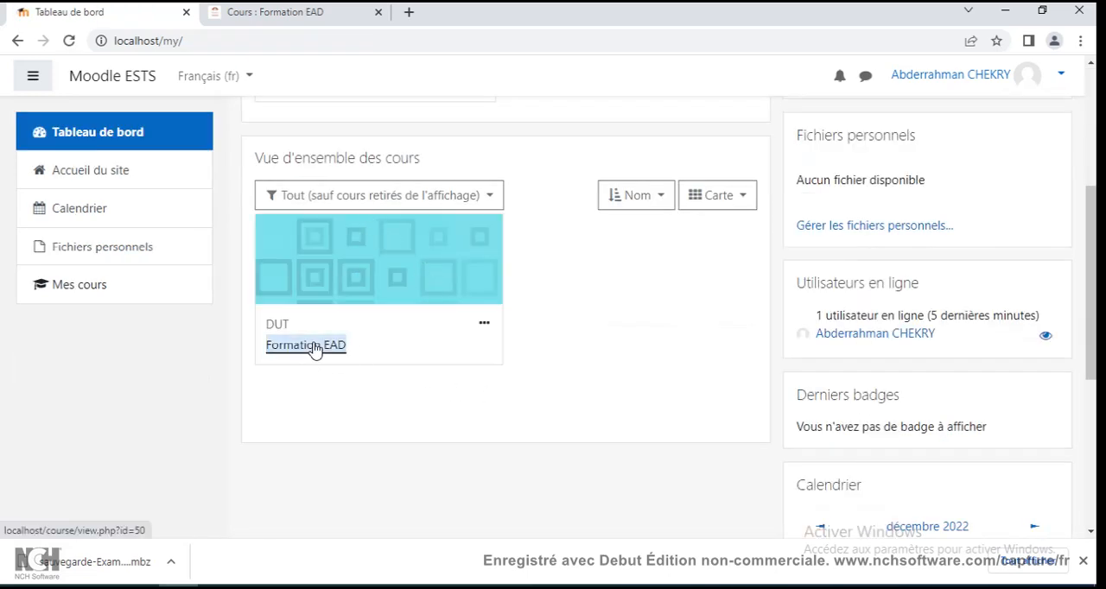
click(328, 346)
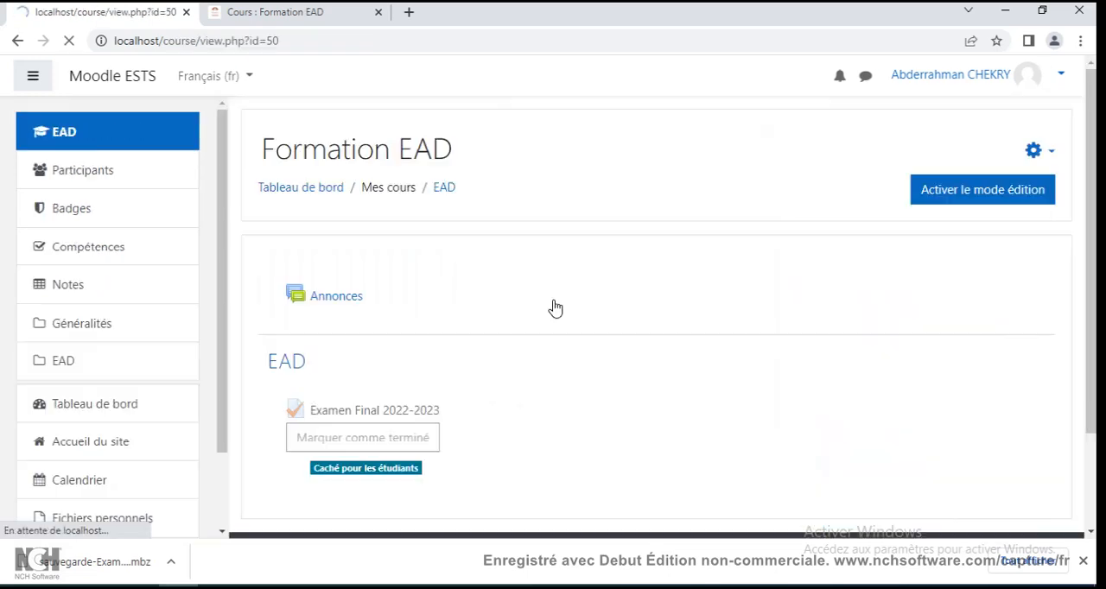
click(994, 199)
scroll(805, 237, down, 3)
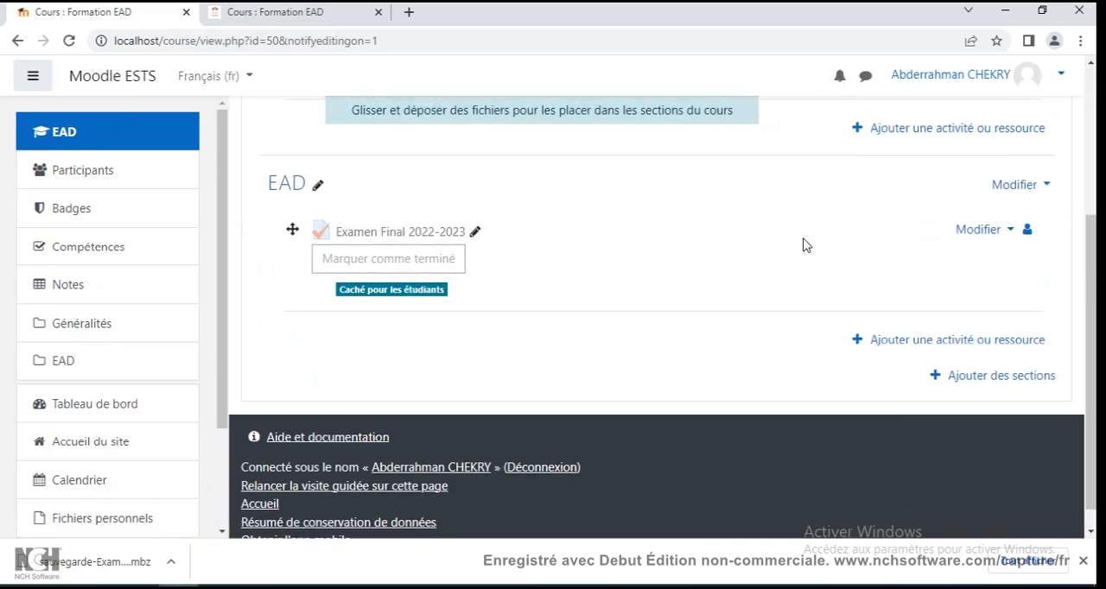
click(978, 227)
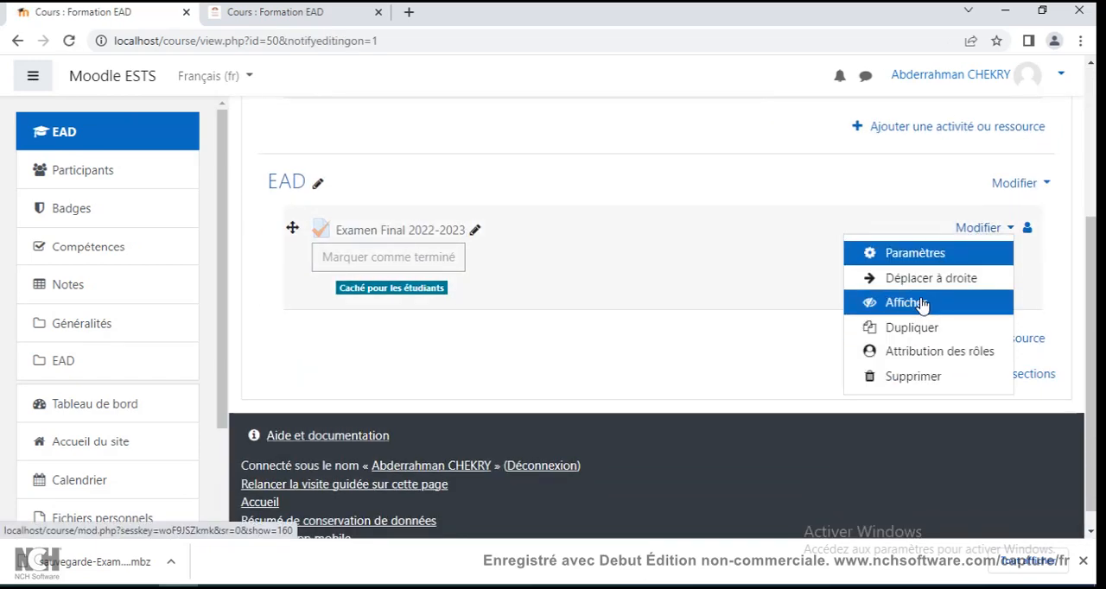
click(907, 303)
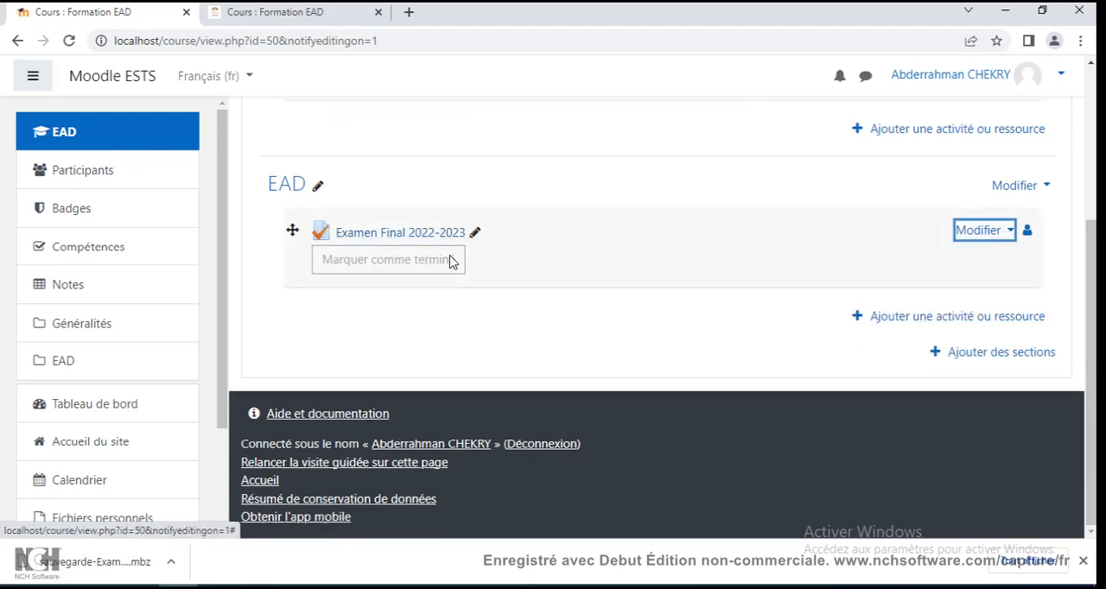